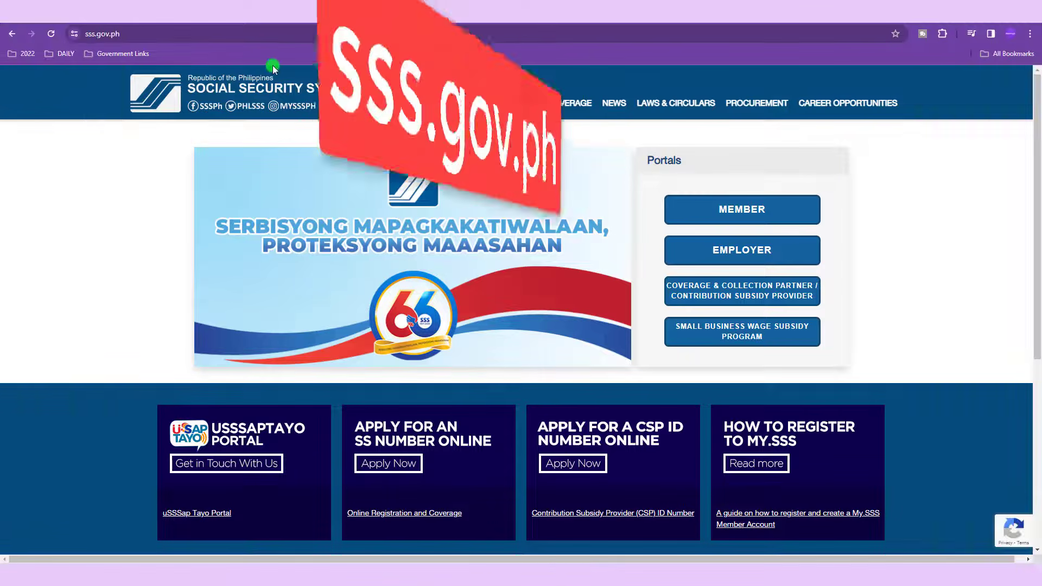
Step: Sign in to the My.SSS member account by entering the user ID and the account password
click(284, 34)
click(286, 36)
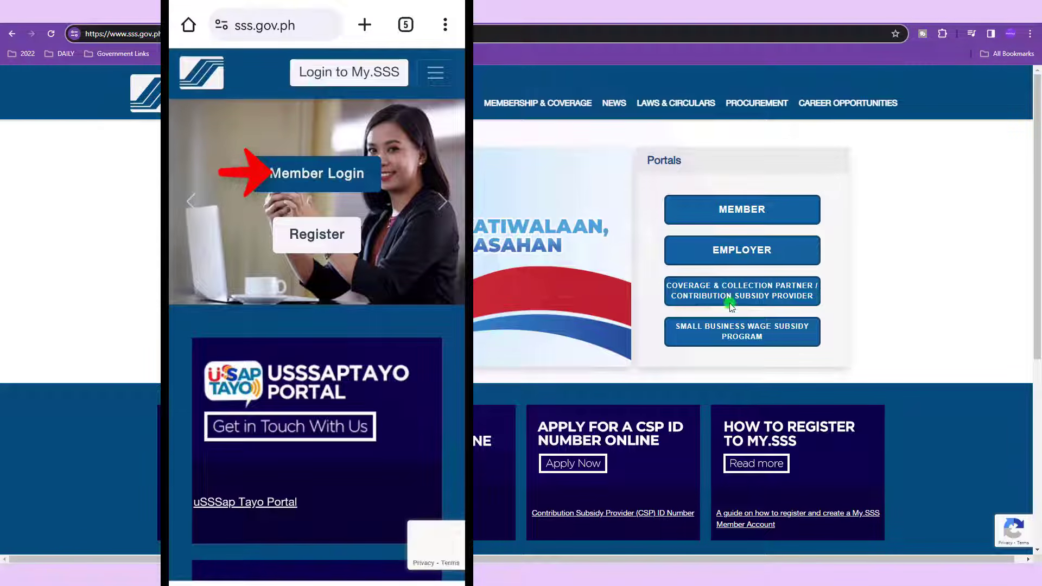
click(739, 211)
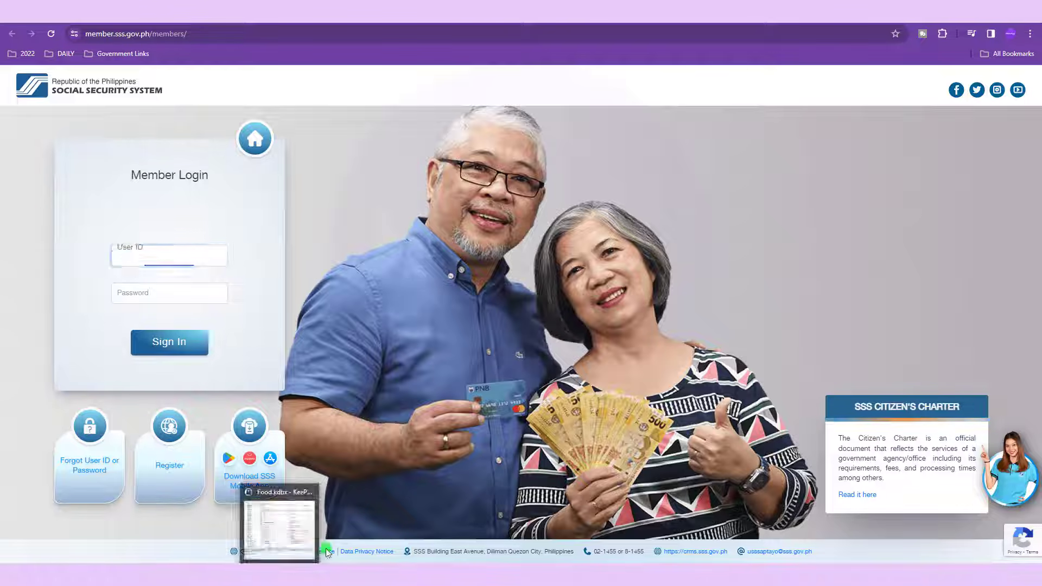
key(ctrl+v)
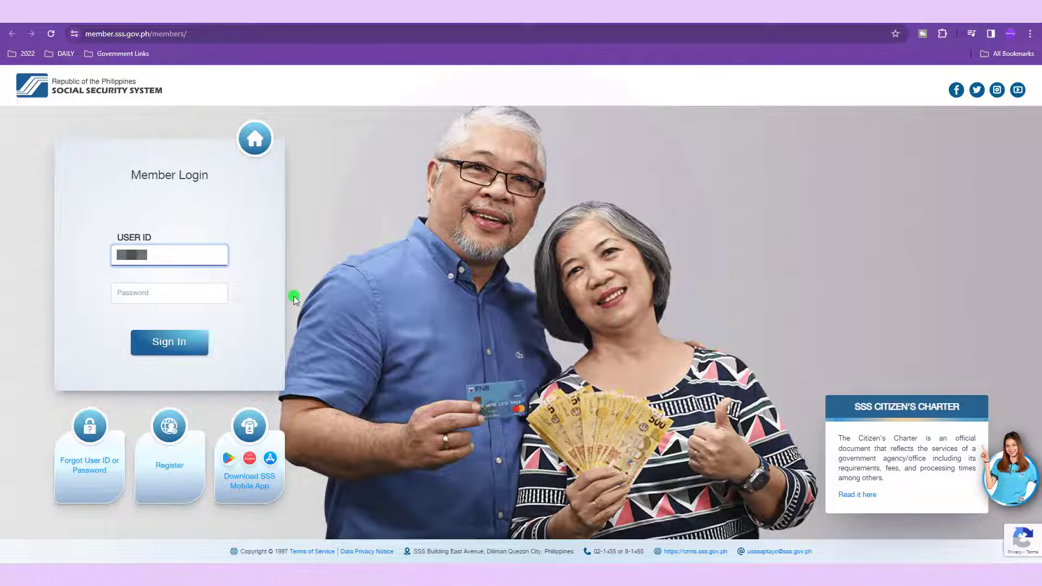
key(Tab)
key(ctrl+v)
key(Return)
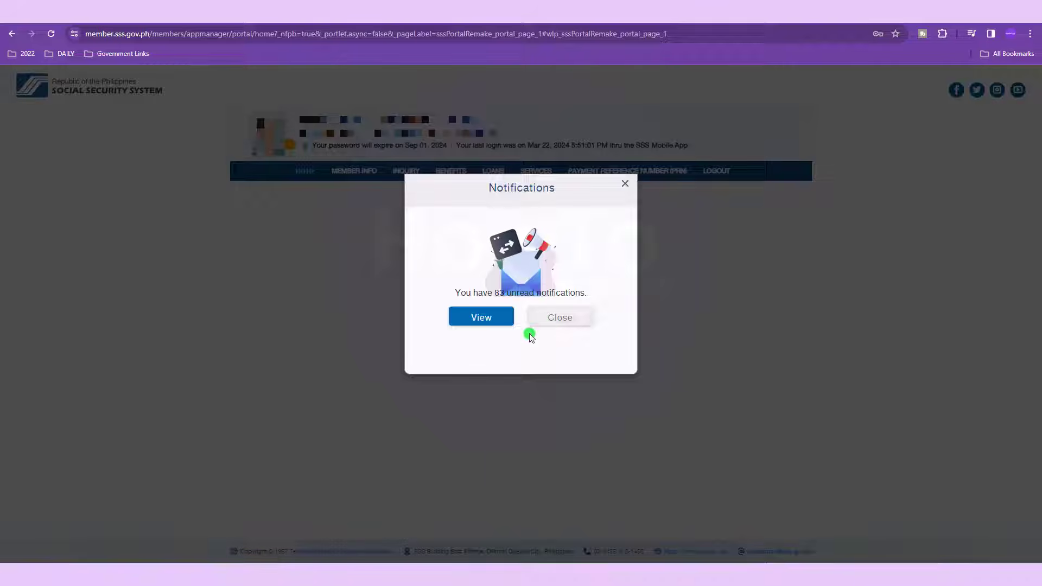
Step: Dismiss the 83-notification notice, open Member Details, and highlight the EMPLOYEE membership type
click(549, 320)
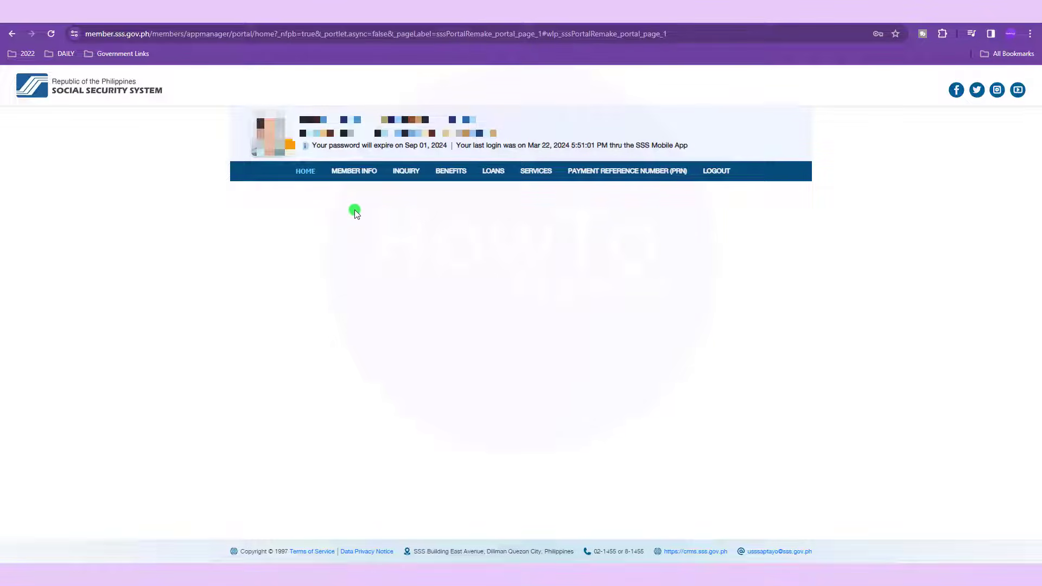
click(354, 172)
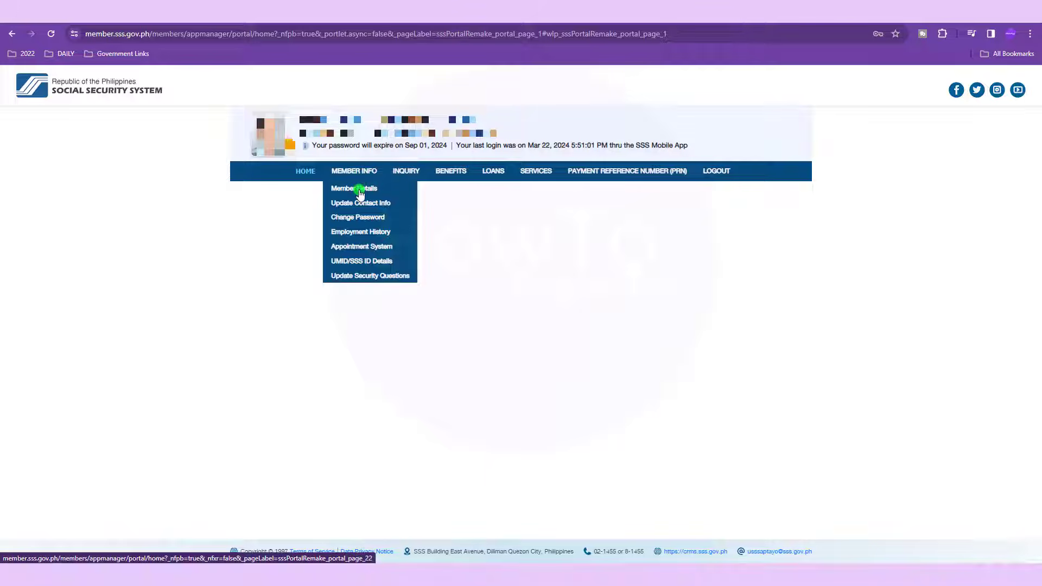
click(360, 190)
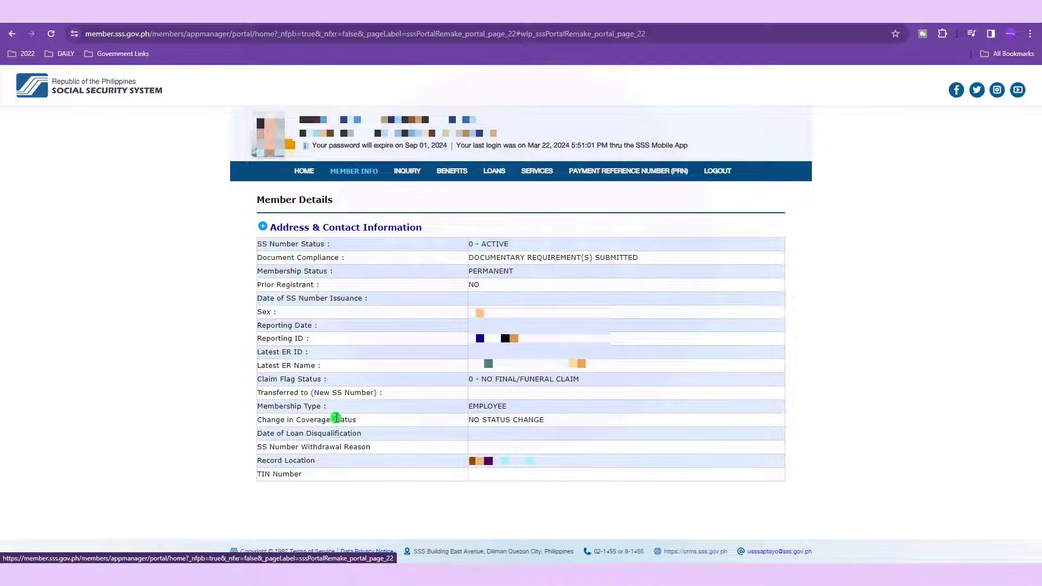
drag(518, 409, 469, 411)
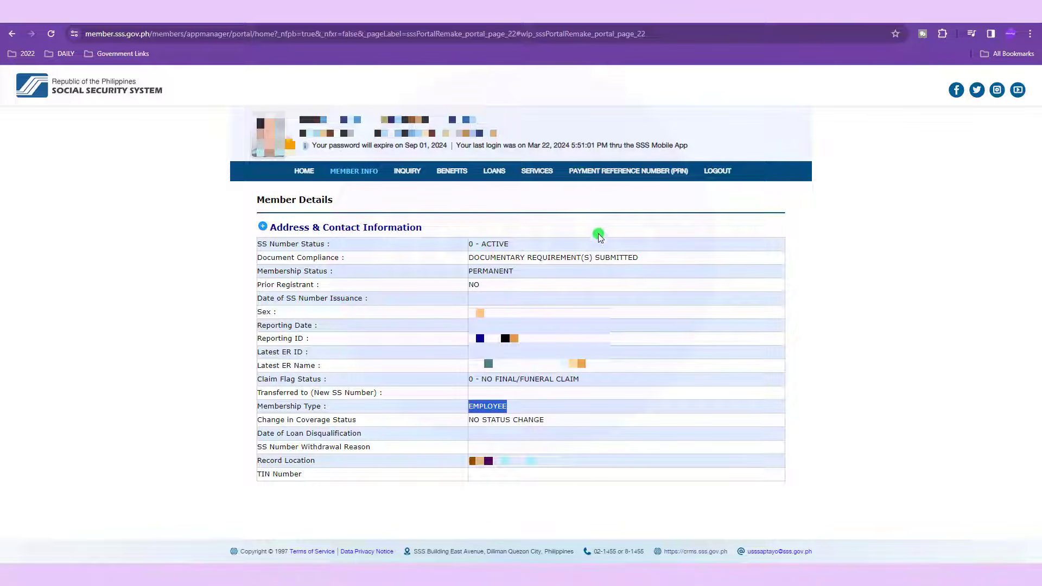
mouse_move(604, 182)
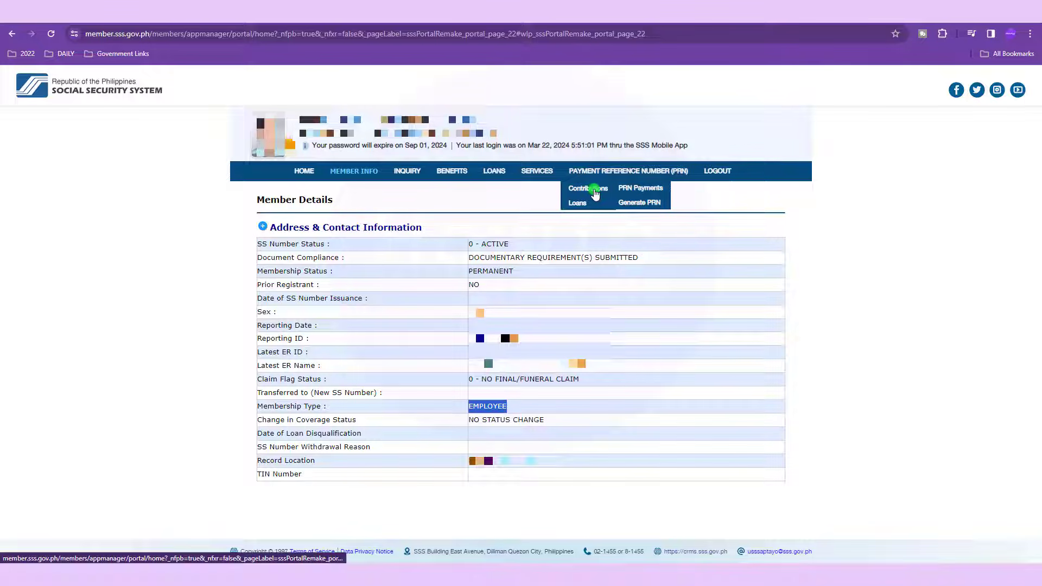
Step: Go to the Payment Reference Number (PRN) page showing no generated PRN
click(642, 203)
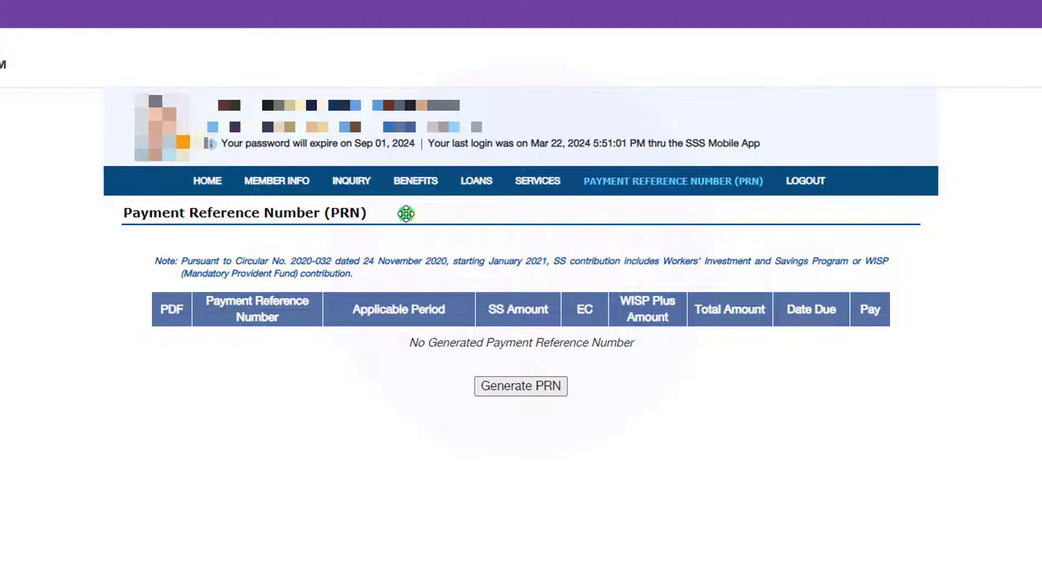
mouse_move(634, 226)
Step: Start a new PRN request, changing membership type to OFW then Voluntary, accepting each notice
click(494, 388)
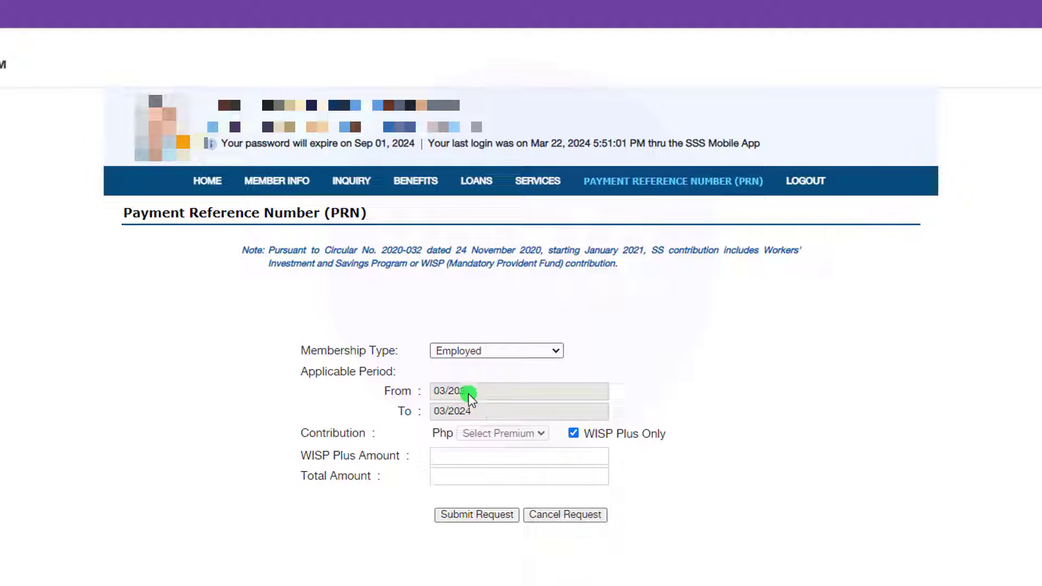
click(491, 351)
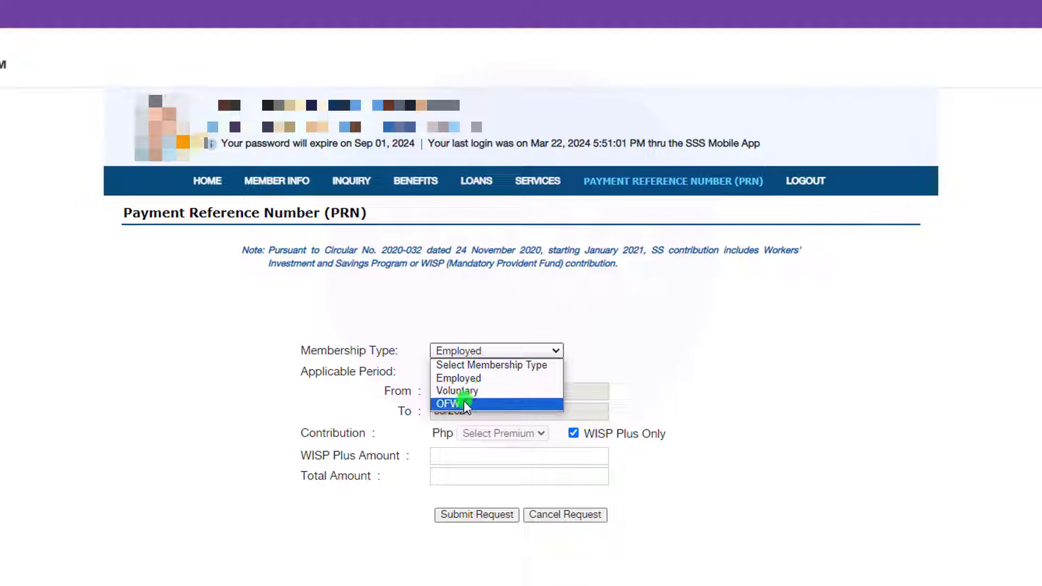
click(464, 403)
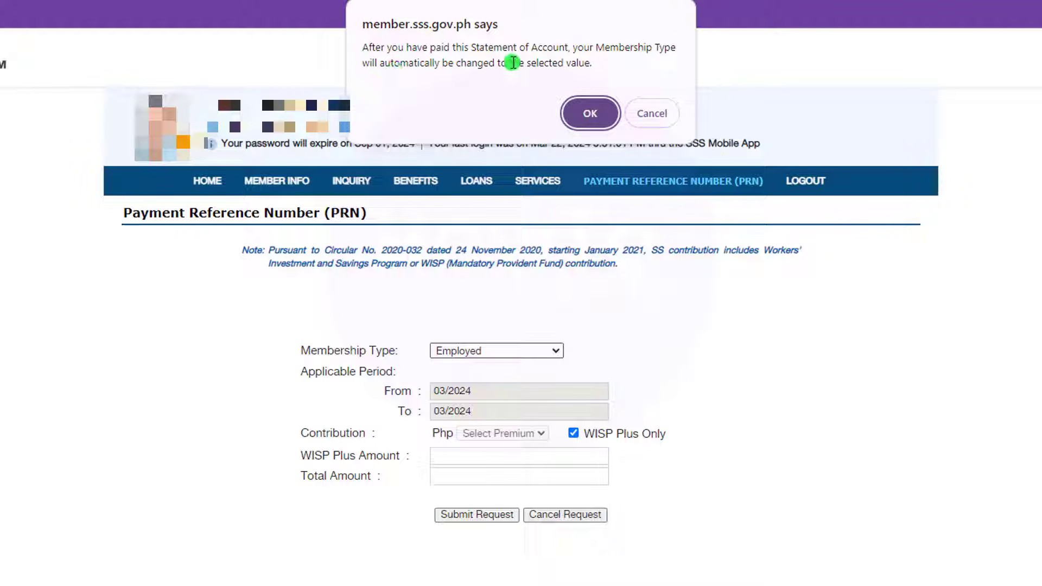
click(590, 113)
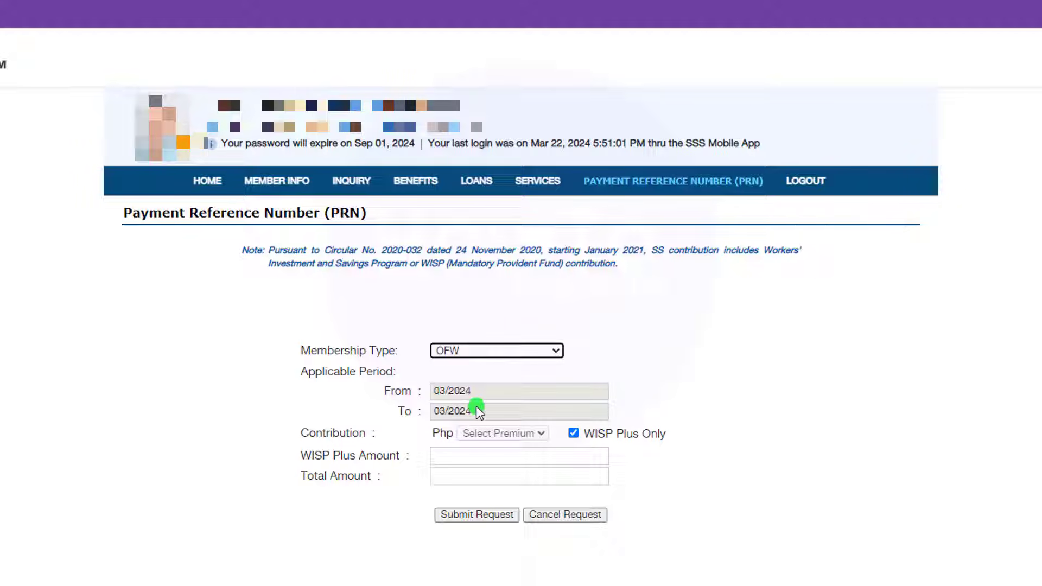
click(505, 353)
click(450, 392)
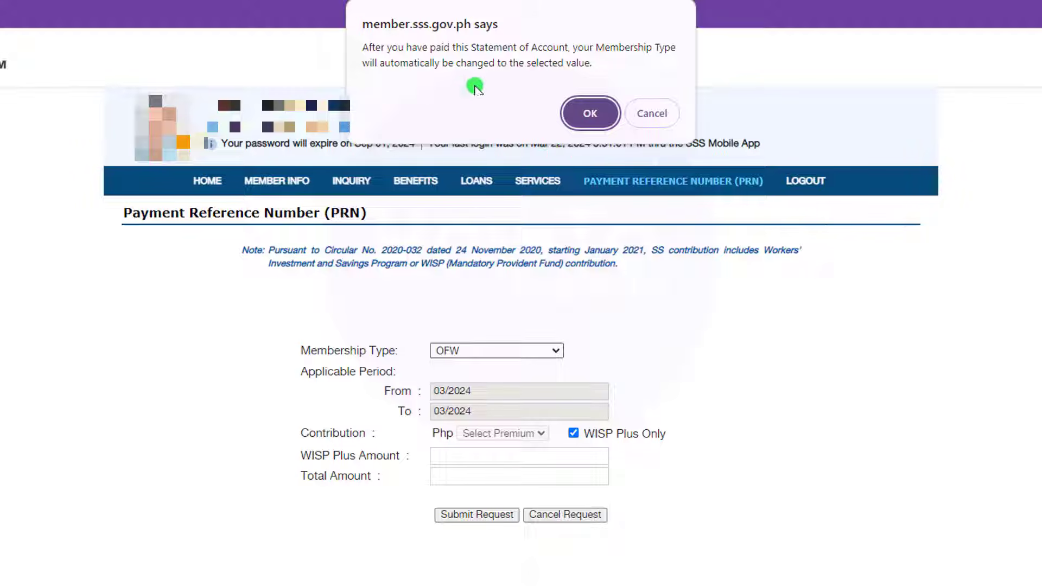
click(591, 112)
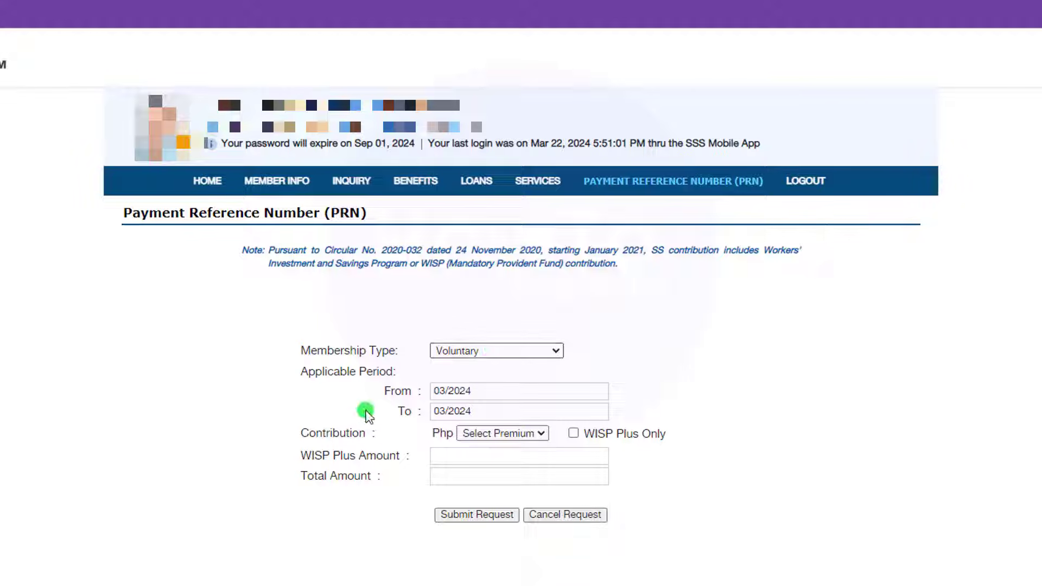
Step: Adjust the applicable period's start and end months using the month pickers
click(490, 391)
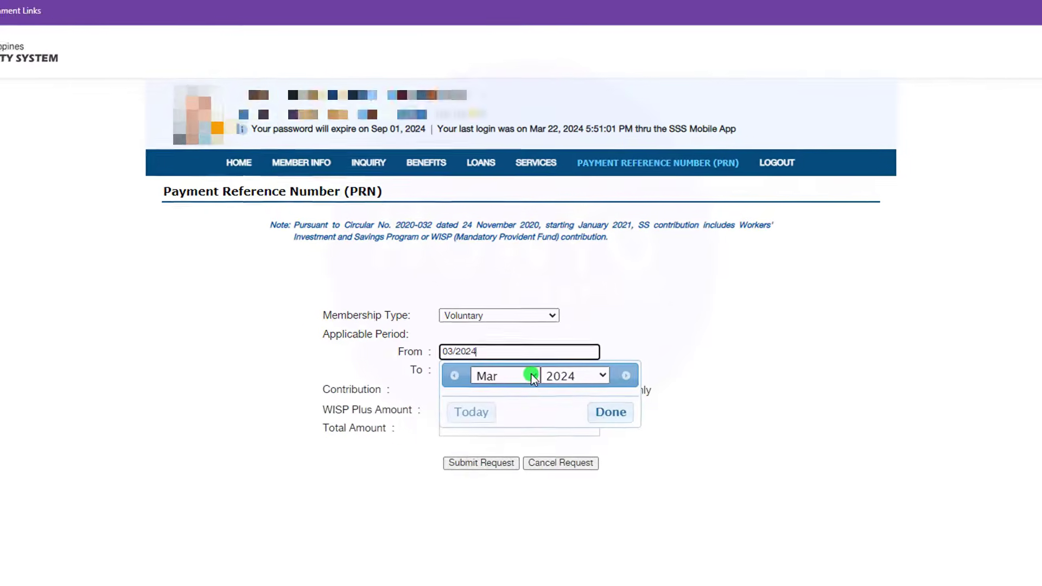
click(529, 418)
click(488, 360)
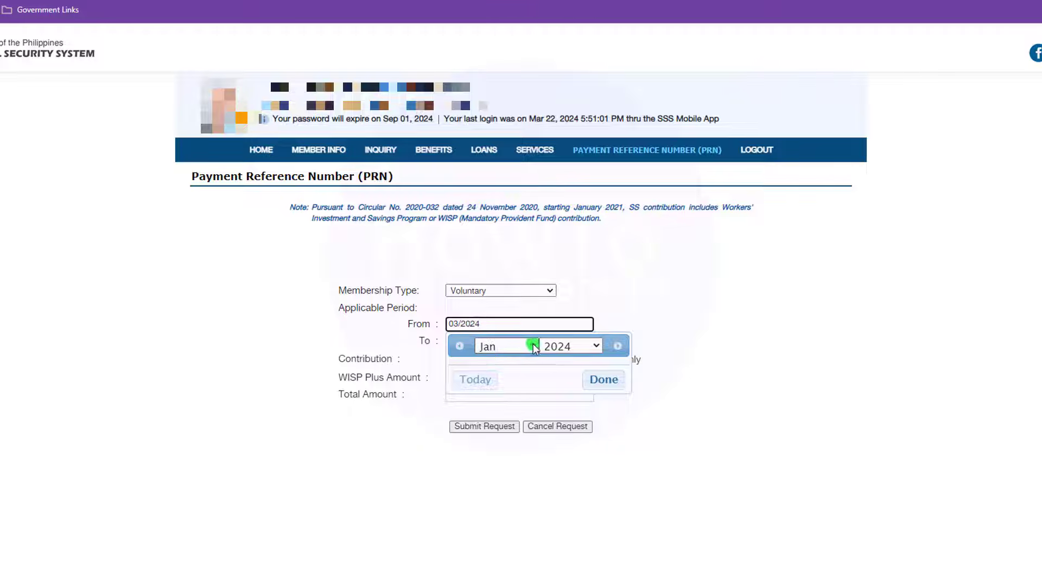
click(518, 340)
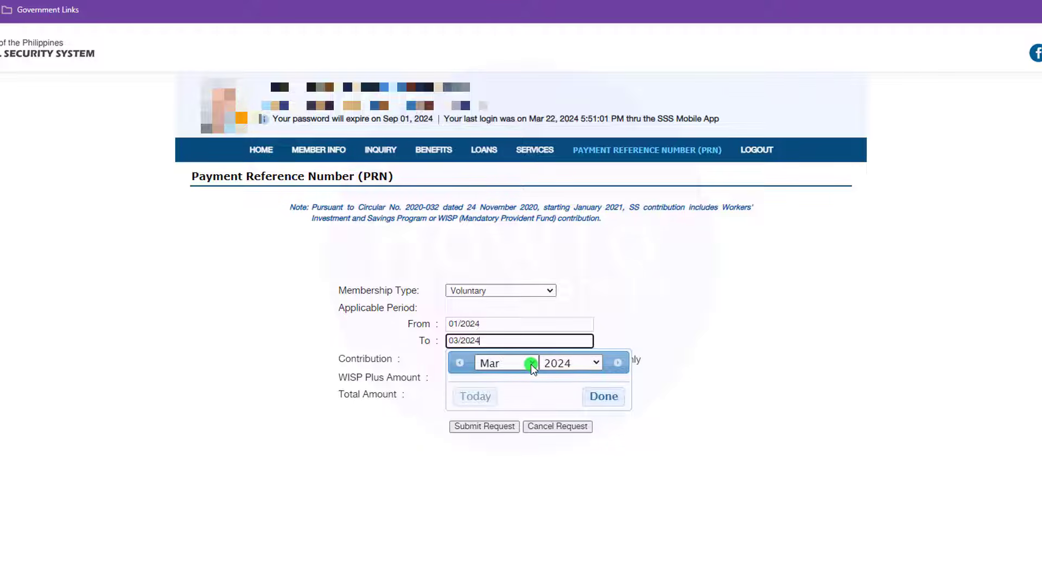
click(637, 310)
click(494, 324)
click(639, 308)
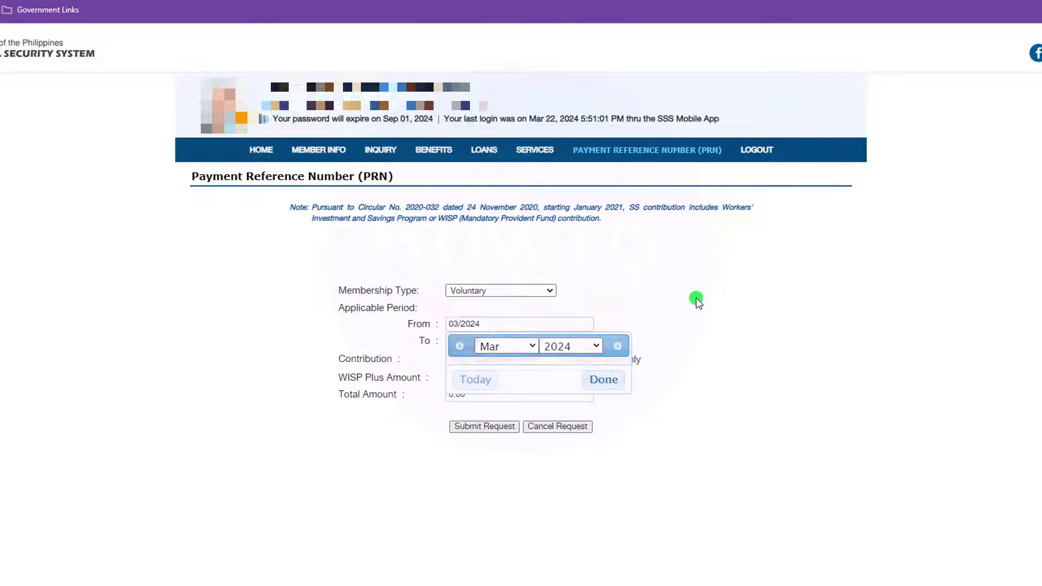
click(510, 341)
click(532, 363)
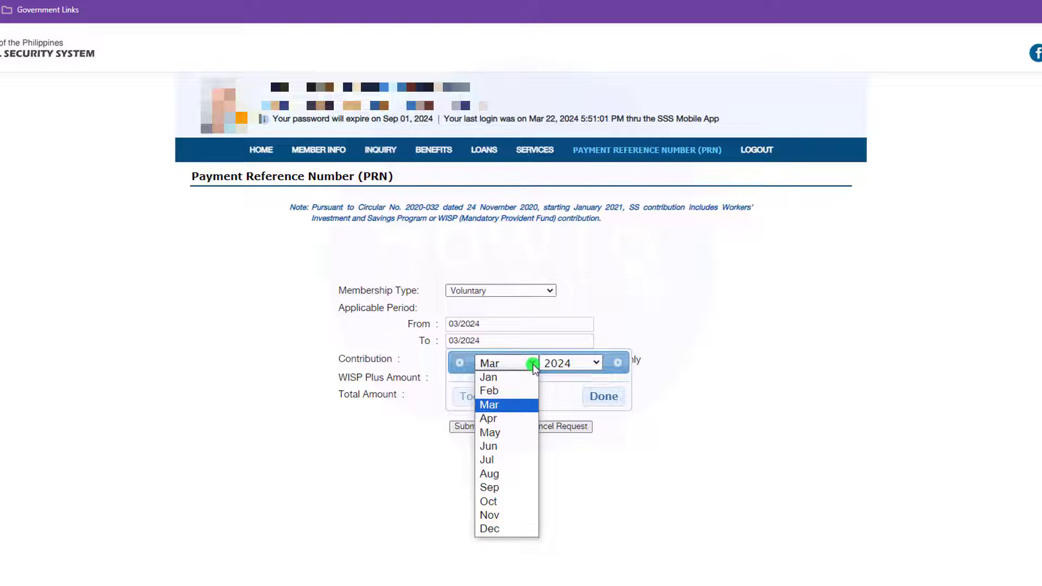
click(494, 531)
click(608, 397)
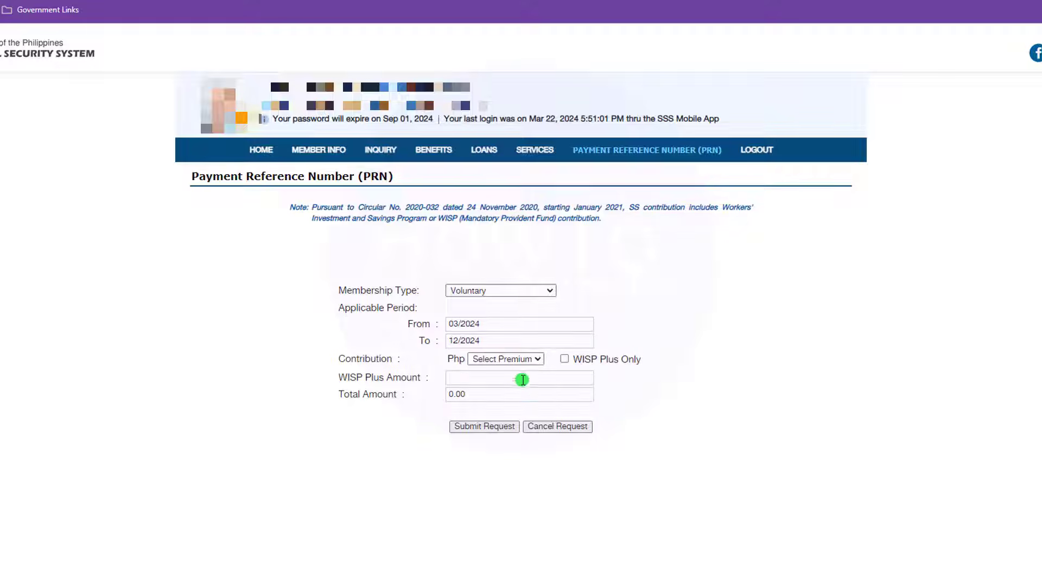
click(455, 326)
Step: Set the monthly contribution to 560 and both From and To to March 2024
click(531, 360)
drag(540, 396, 533, 541)
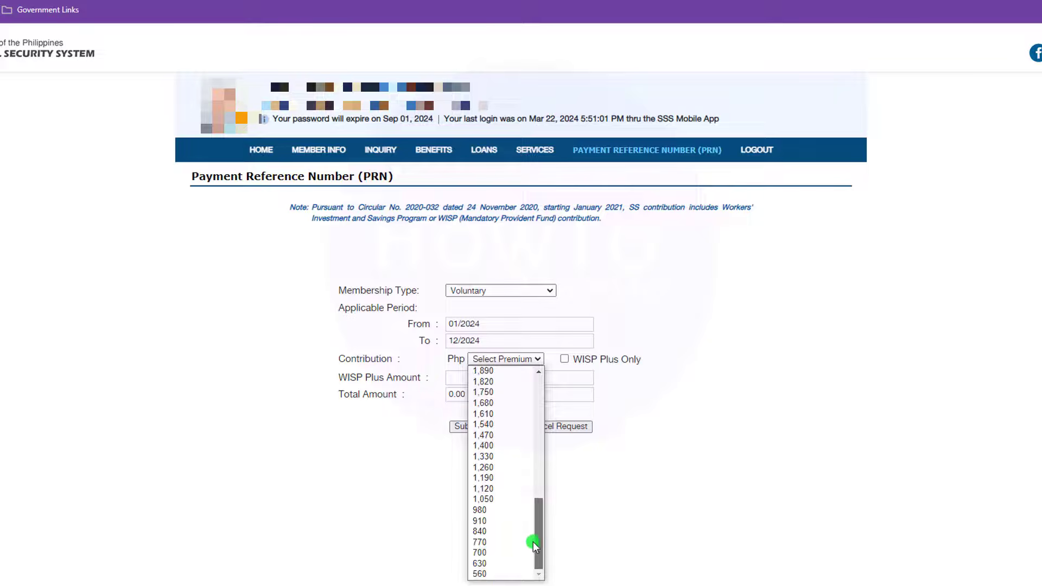
click(488, 574)
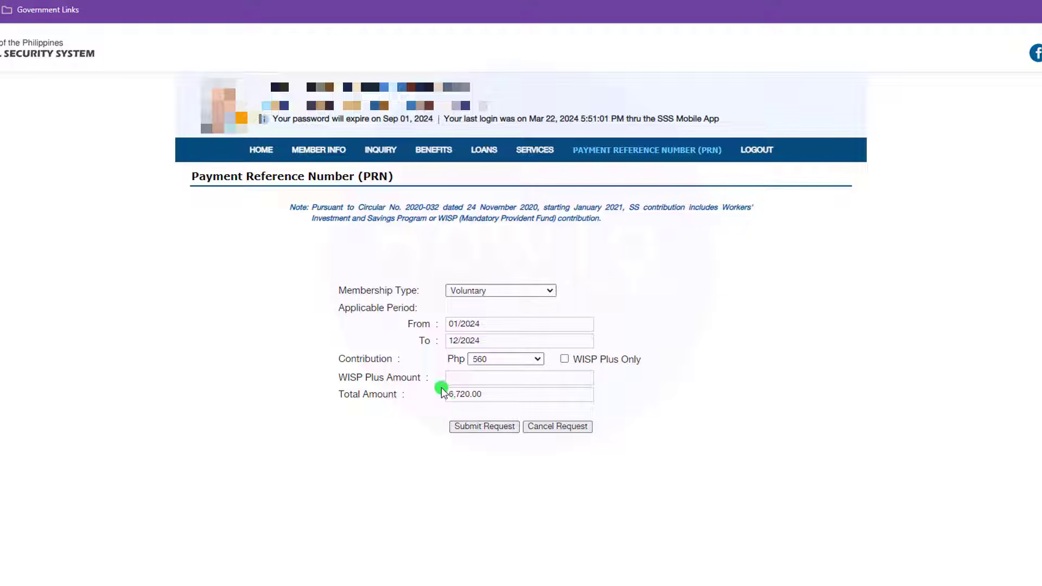
click(461, 325)
click(597, 379)
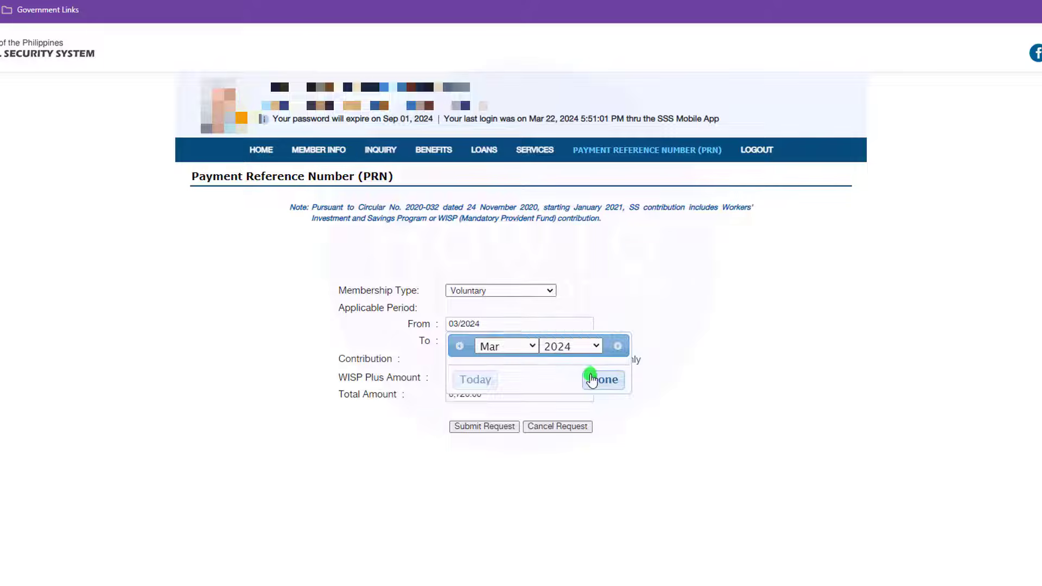
click(461, 341)
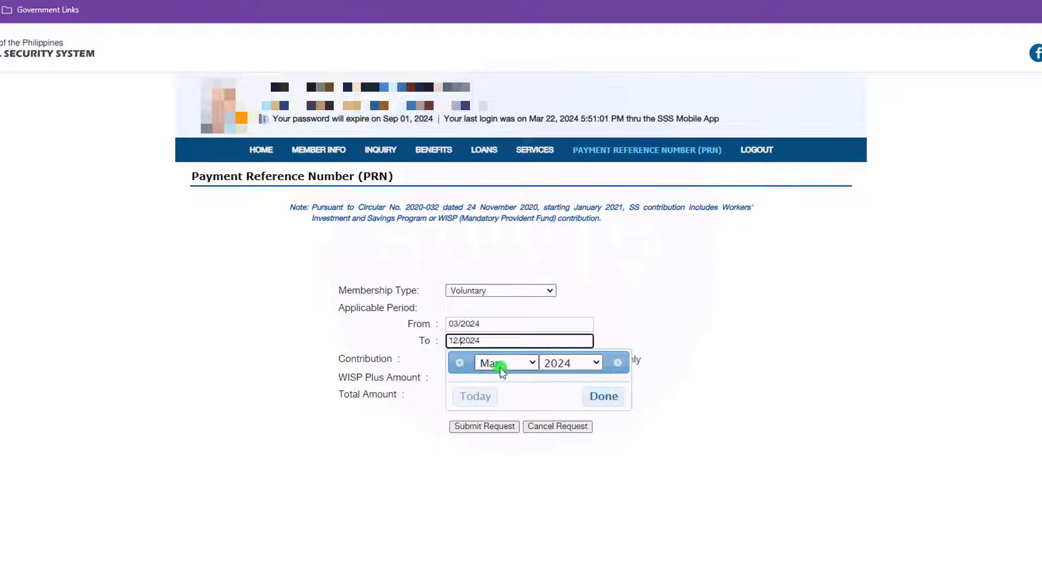
click(605, 396)
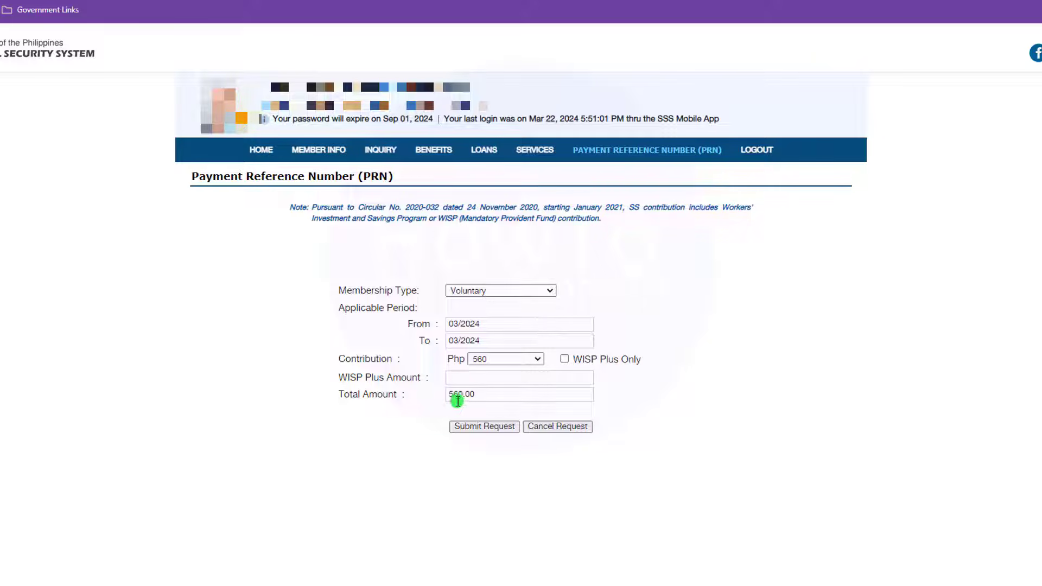
Step: Submit and confirm the Mar 2024 PRN request for 560.00, then return to the PRN list
click(489, 428)
click(586, 162)
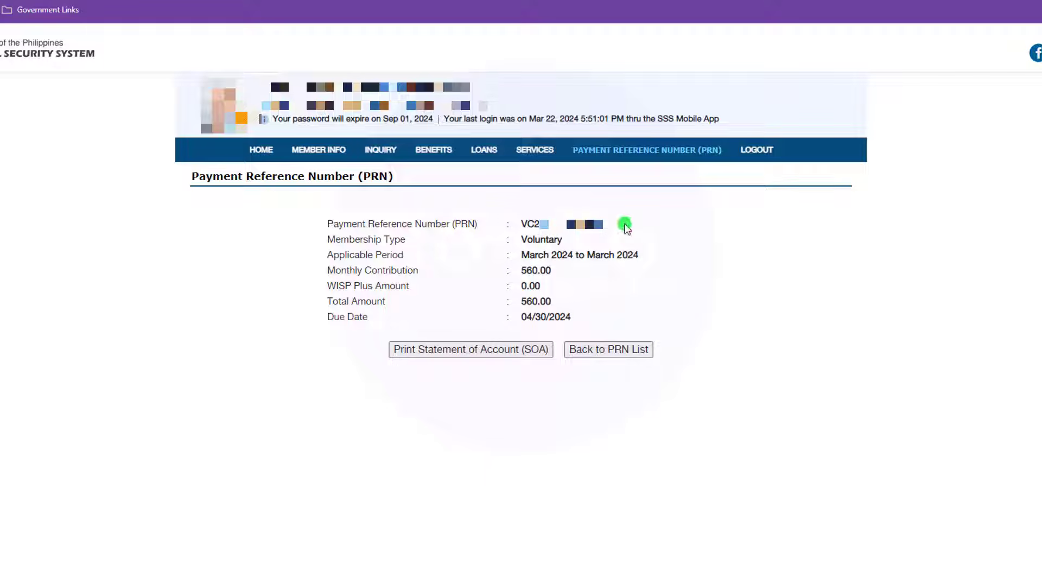
click(616, 350)
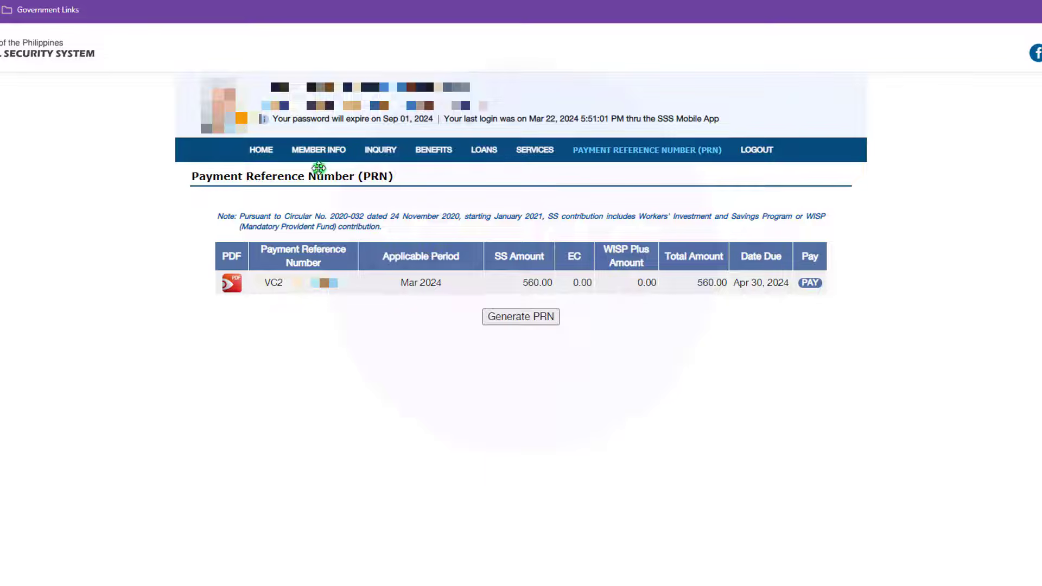
click(266, 151)
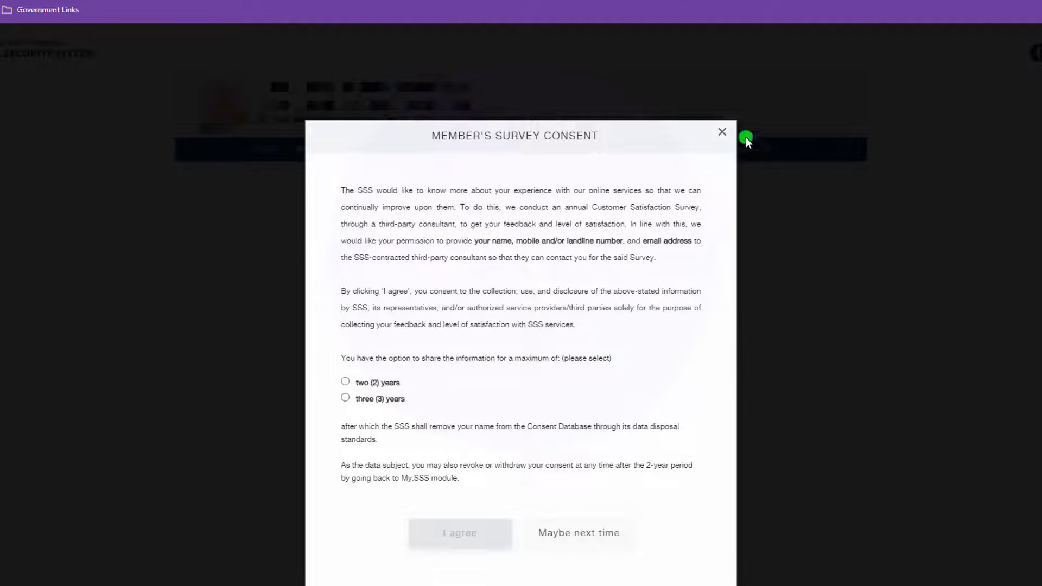
click(722, 132)
click(565, 324)
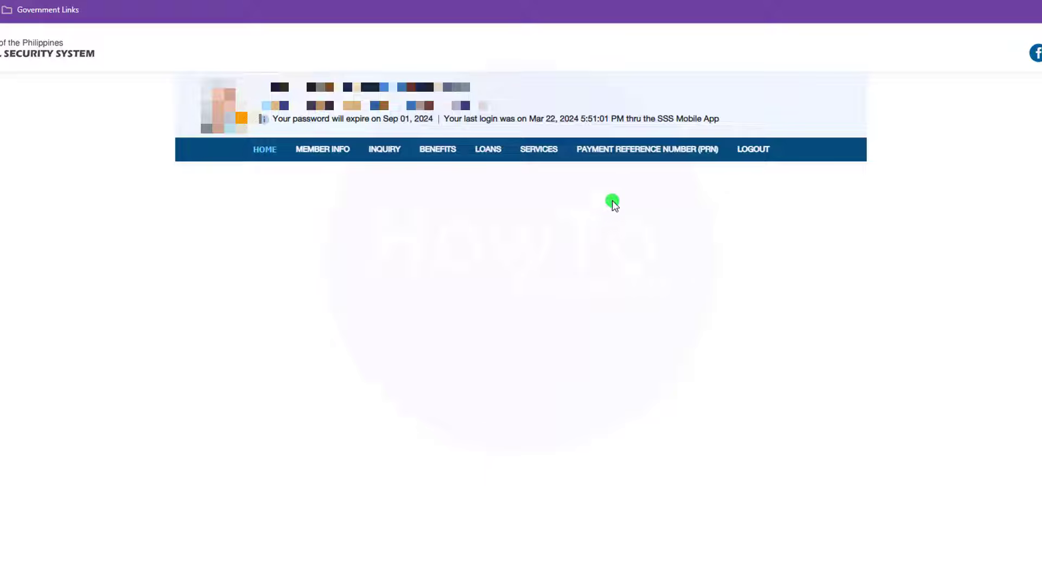
mouse_move(640, 158)
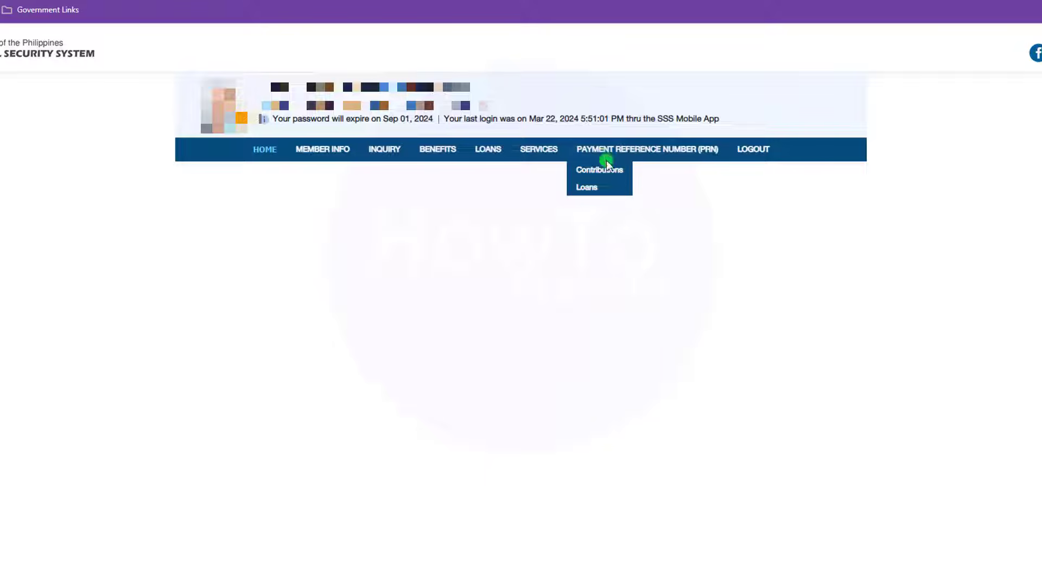
mouse_move(609, 171)
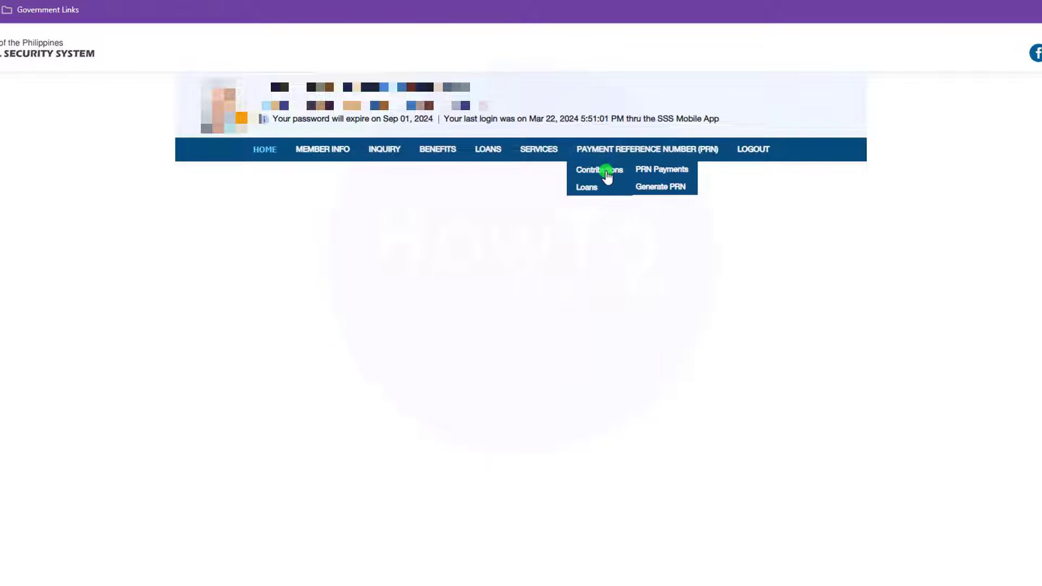
click(659, 188)
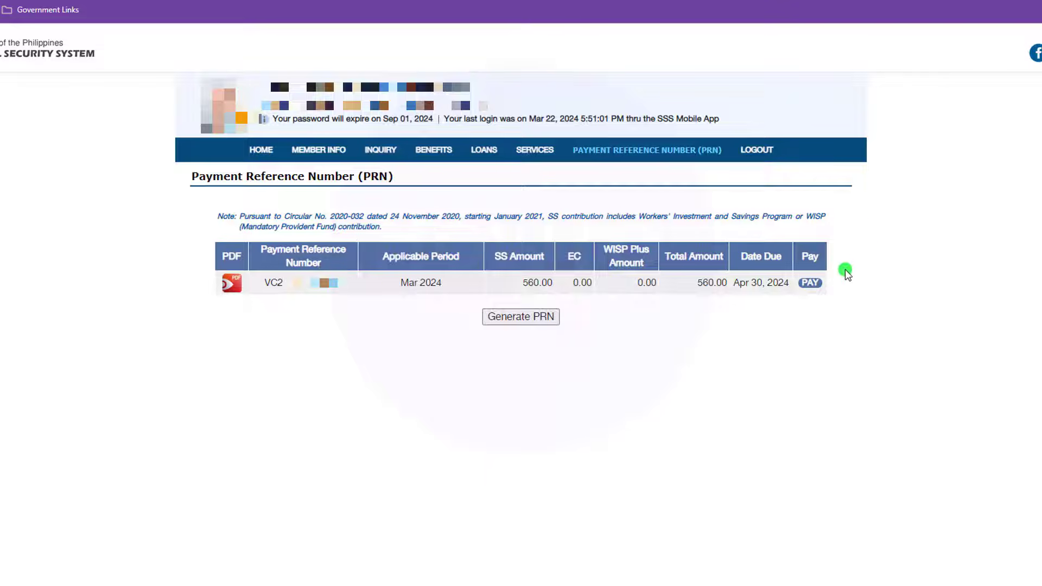
Step: Start payment of the Mar 2024 PRN and choose Billeroo as the payment method
click(810, 282)
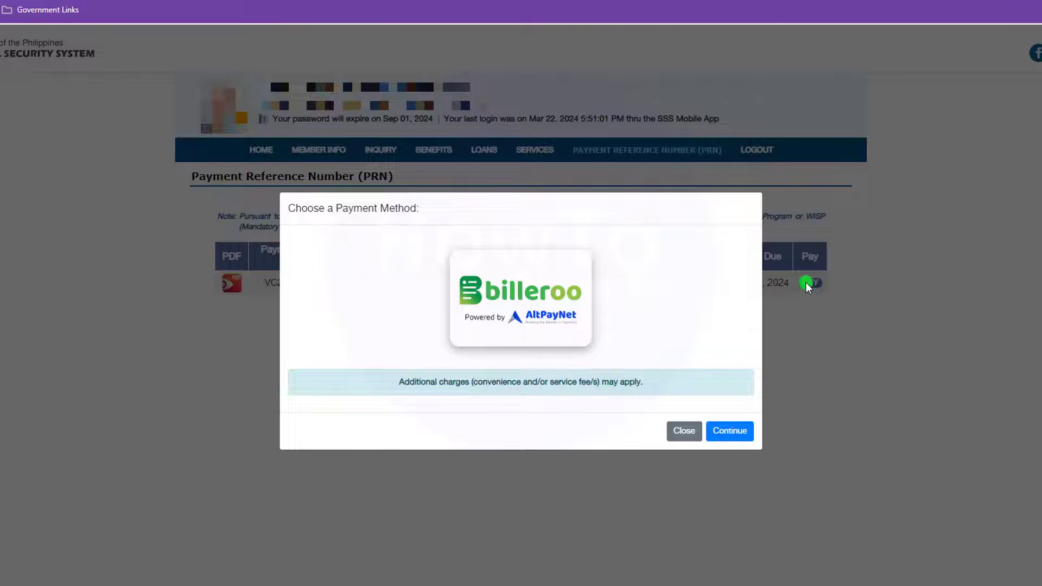
click(729, 430)
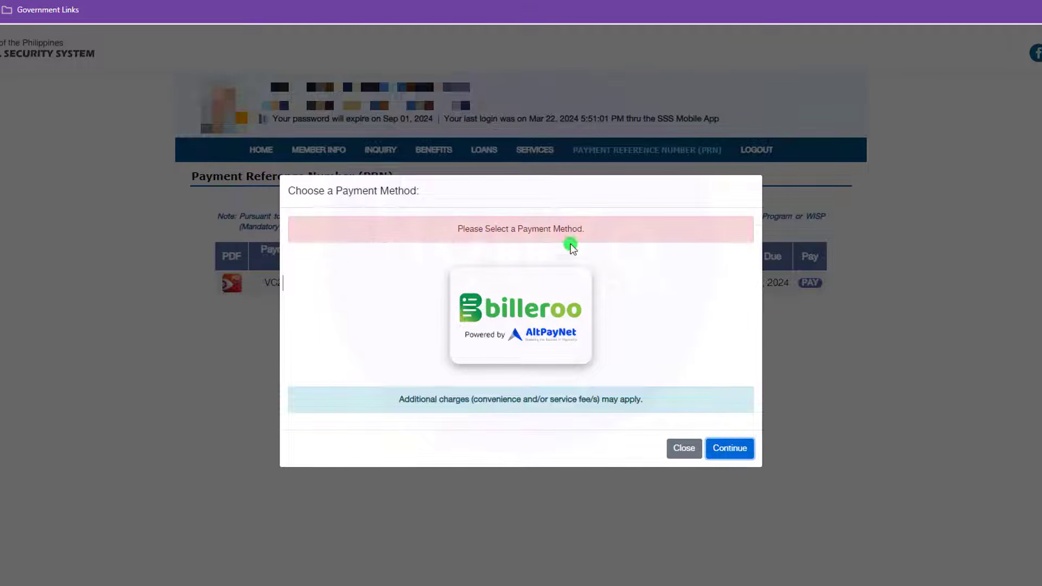
click(572, 267)
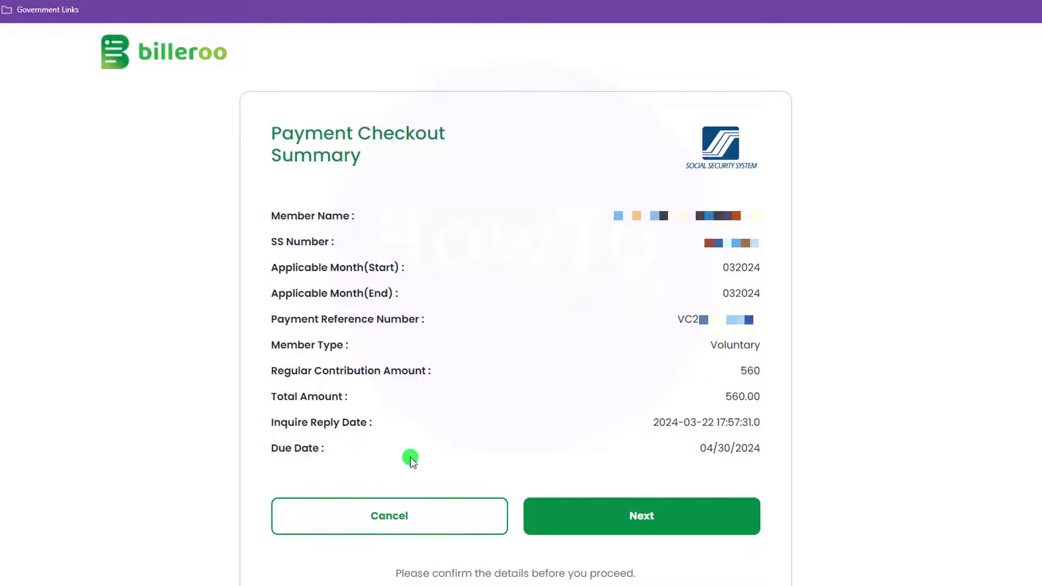
Step: Cancel the Billeroo Payment Checkout Summary to go back to the PRN list
click(397, 518)
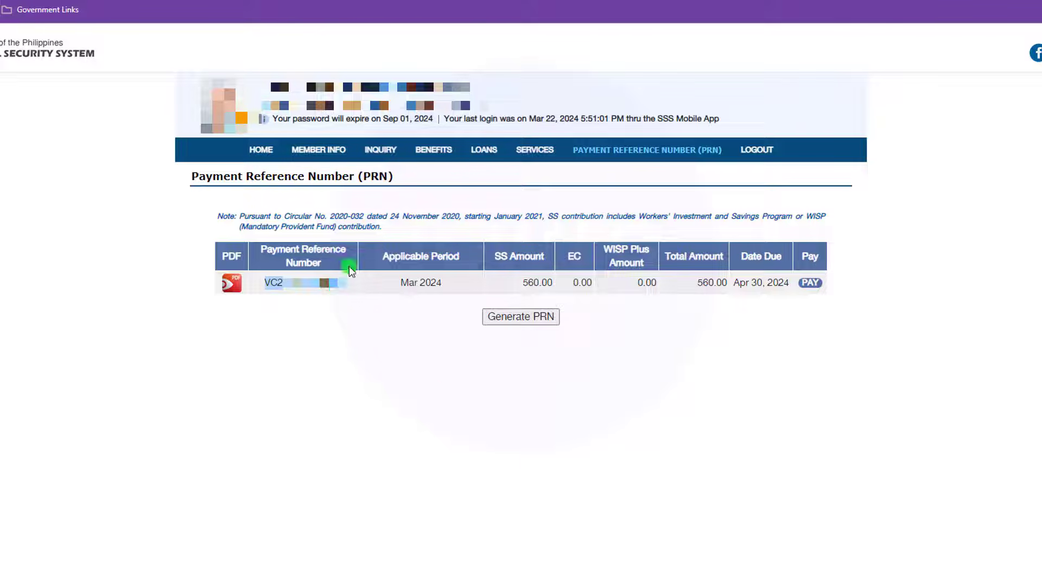
Step: Reopen Member Details to review membership type EMPLOYEE and status 0 - ACTIVE
mouse_move(321, 150)
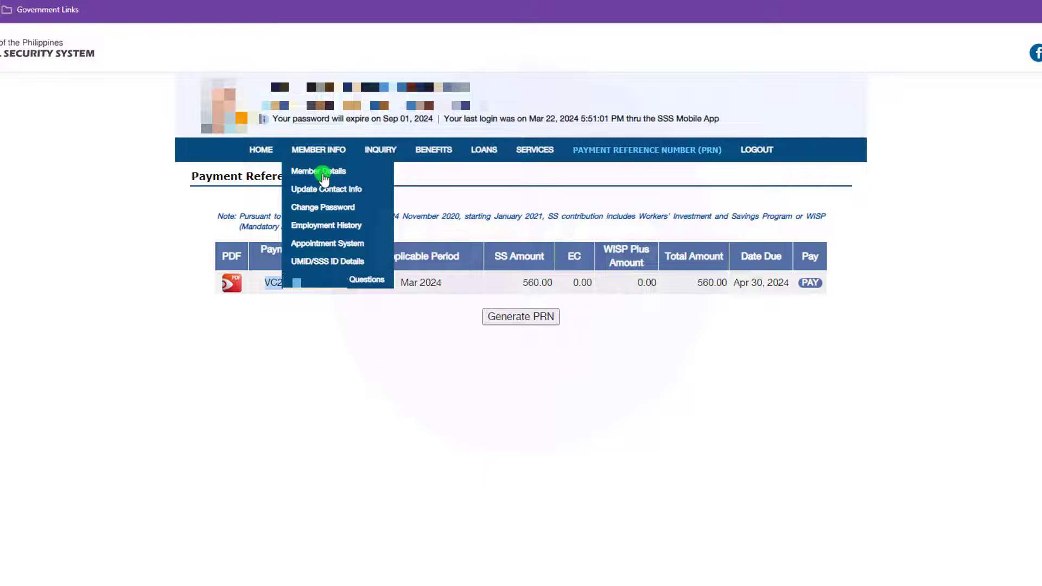
click(324, 173)
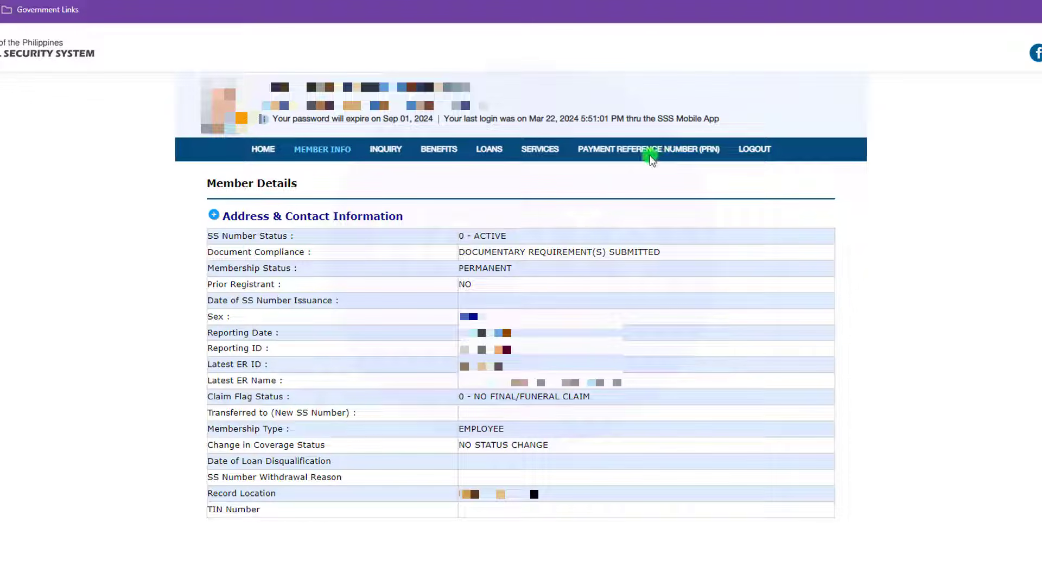
mouse_move(652, 157)
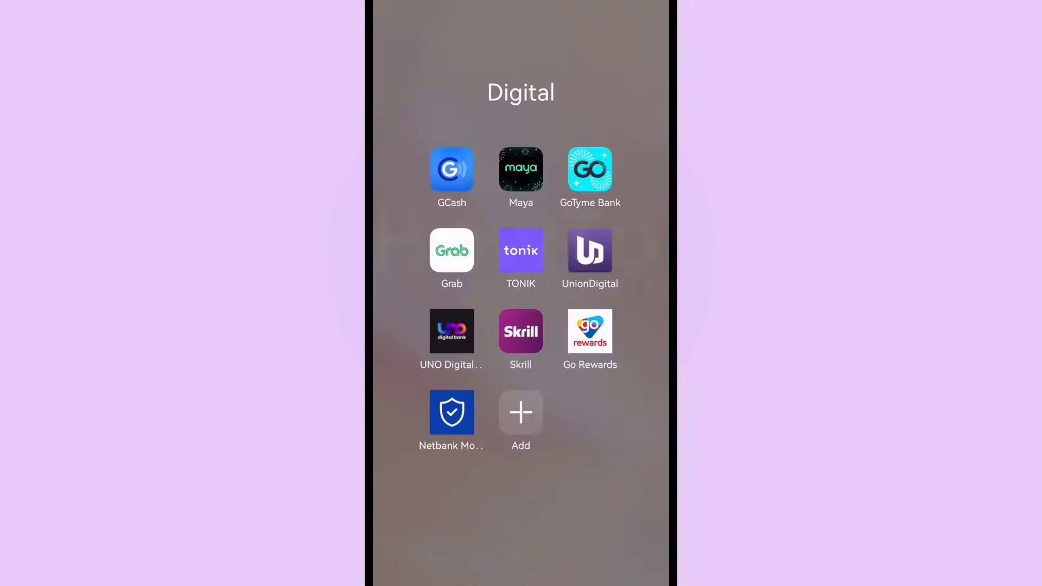
Step: Launch GCash and dismiss the promo popup to reach the ₱1,189.11 balance home screen
click(452, 169)
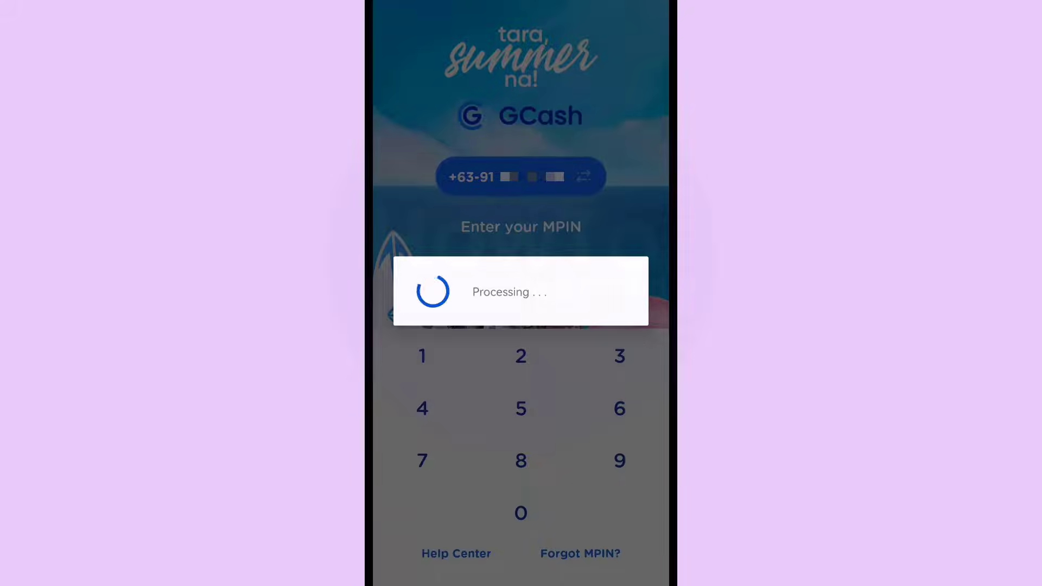
click(521, 533)
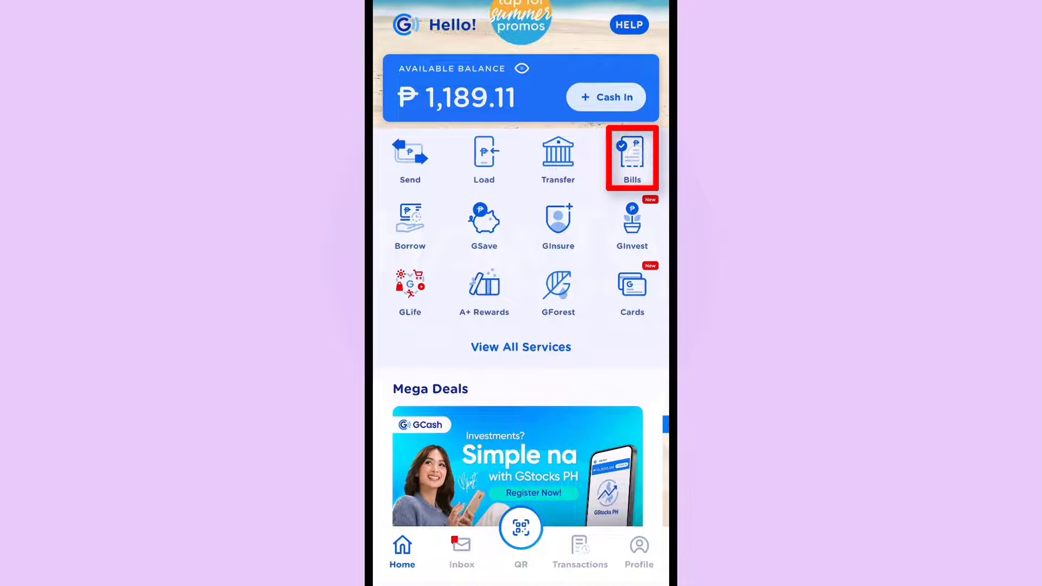
Step: In GCash Bills, search the Government billers for 'sss' and open the SSS CONTRIBUTION payment form
click(632, 157)
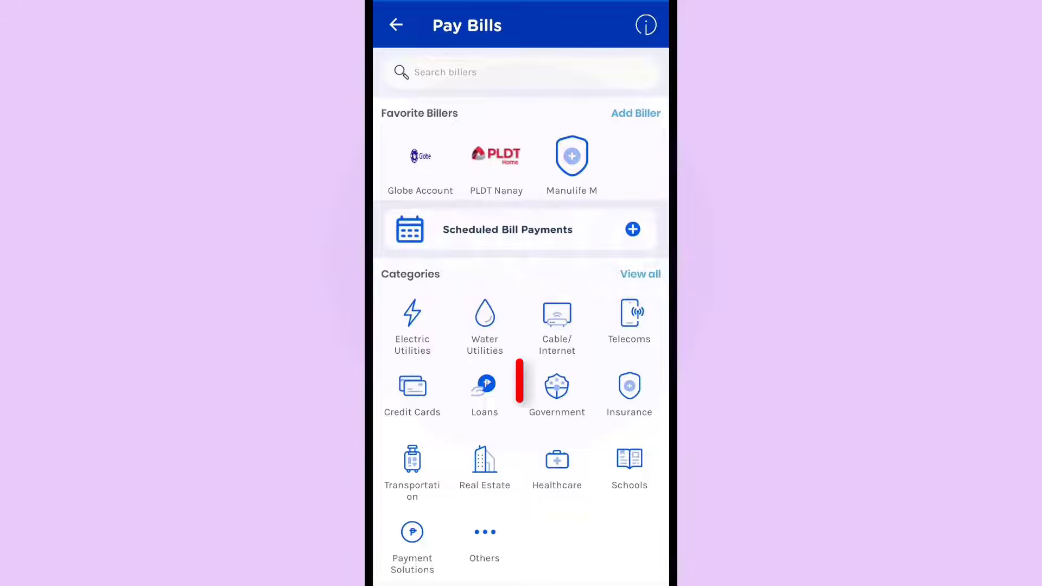
click(557, 393)
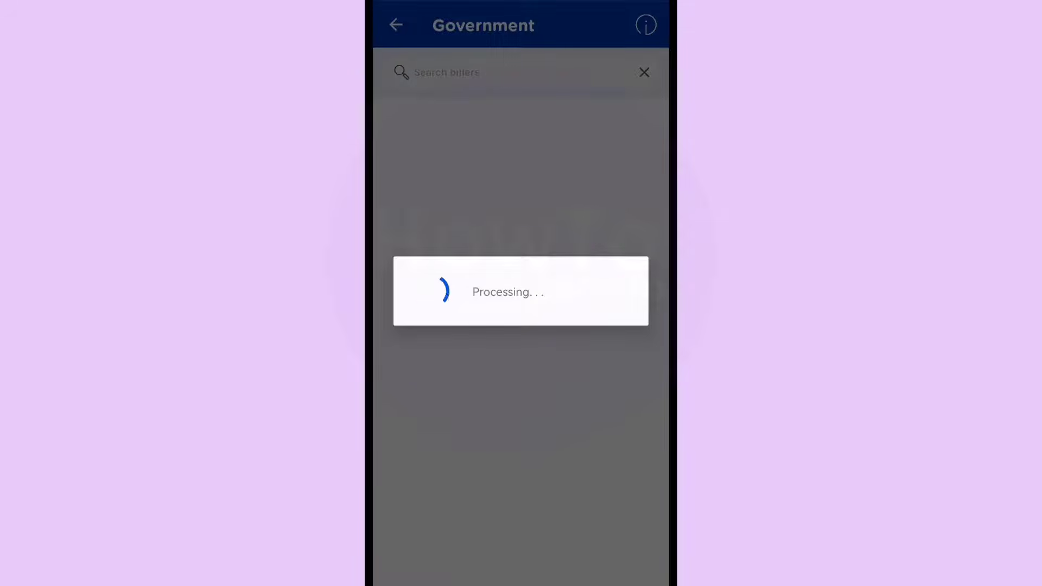
click(533, 67)
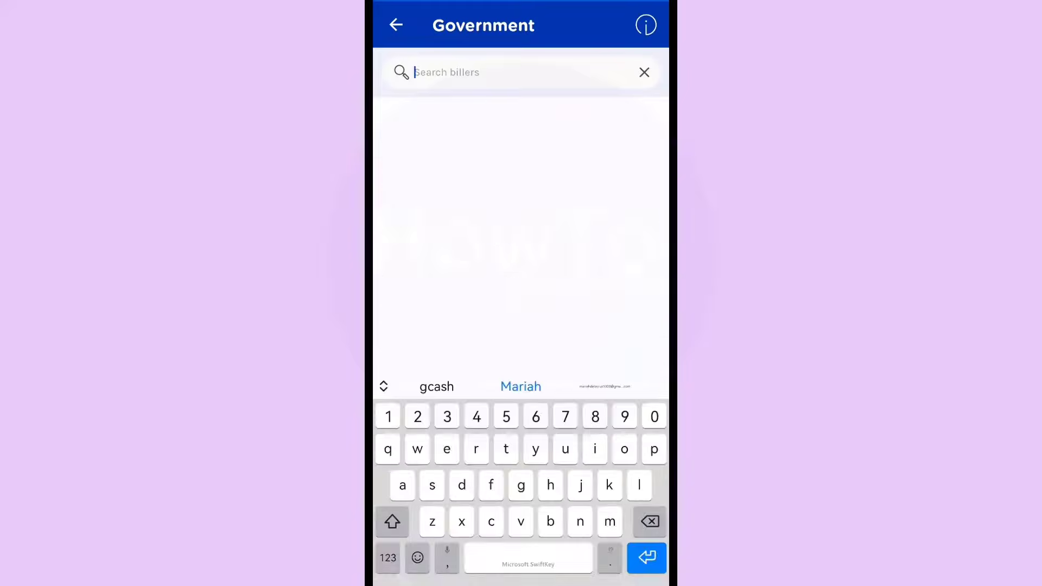
text(sss)
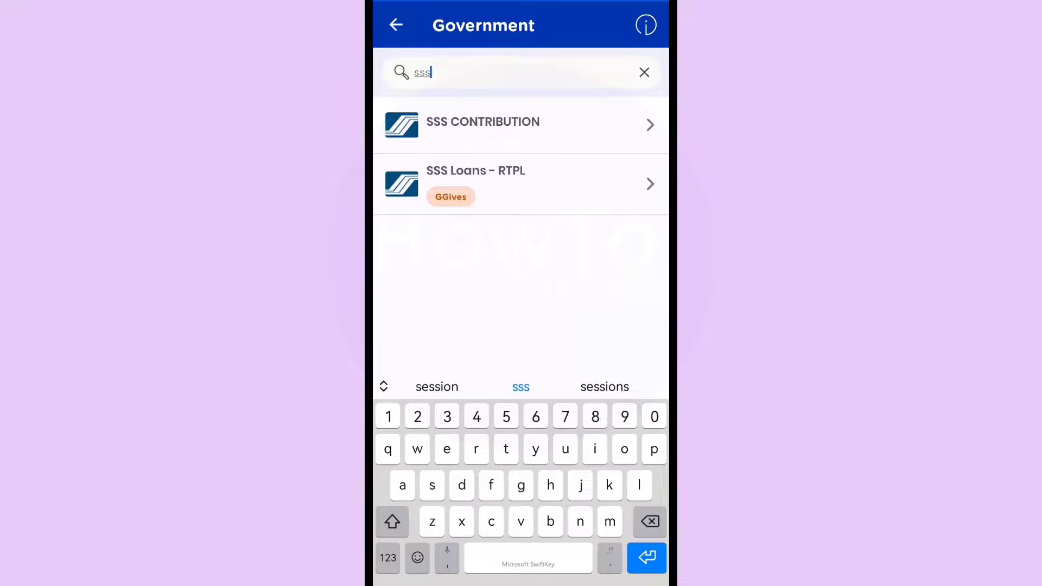
click(537, 123)
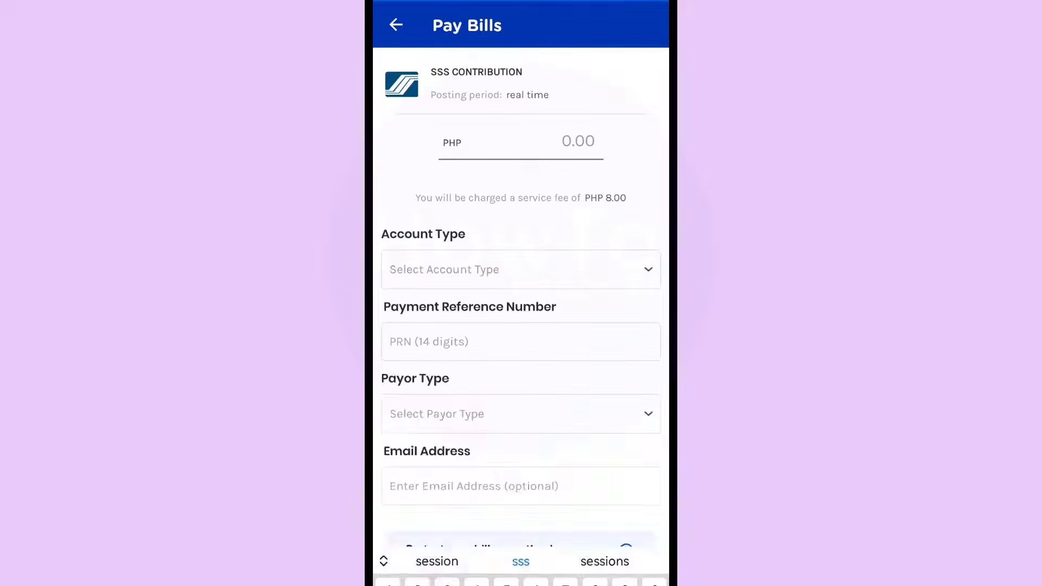
Step: Enter PHP 560 as the amount, choose PRN as account type, and enter the payment reference number
click(578, 143)
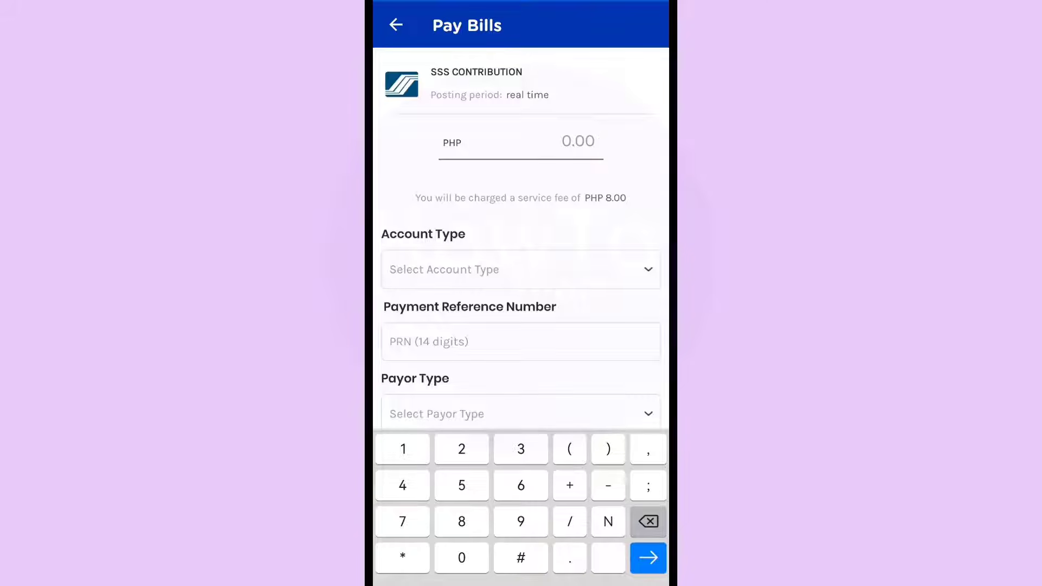
text(560)
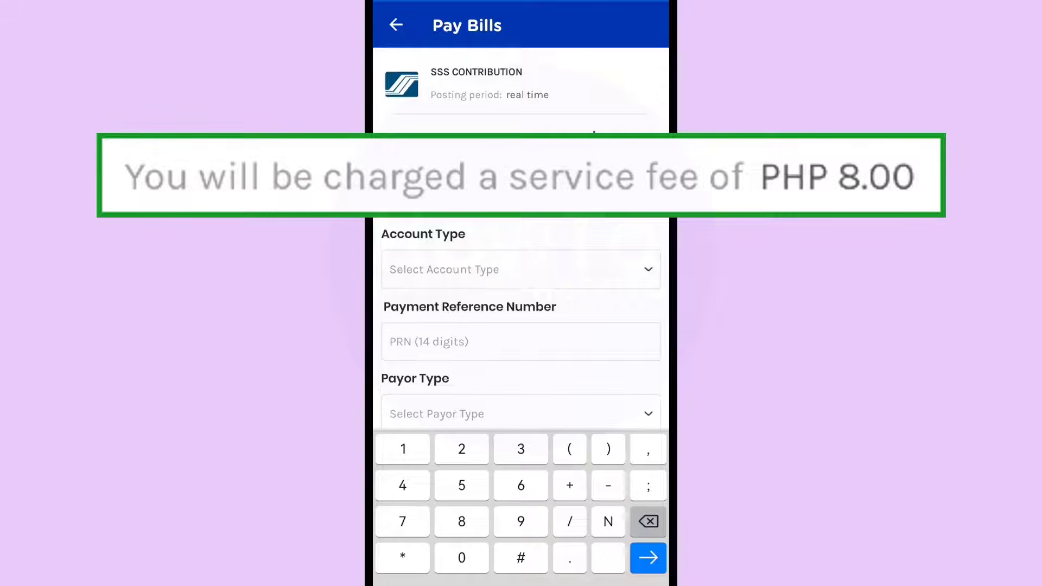
click(642, 266)
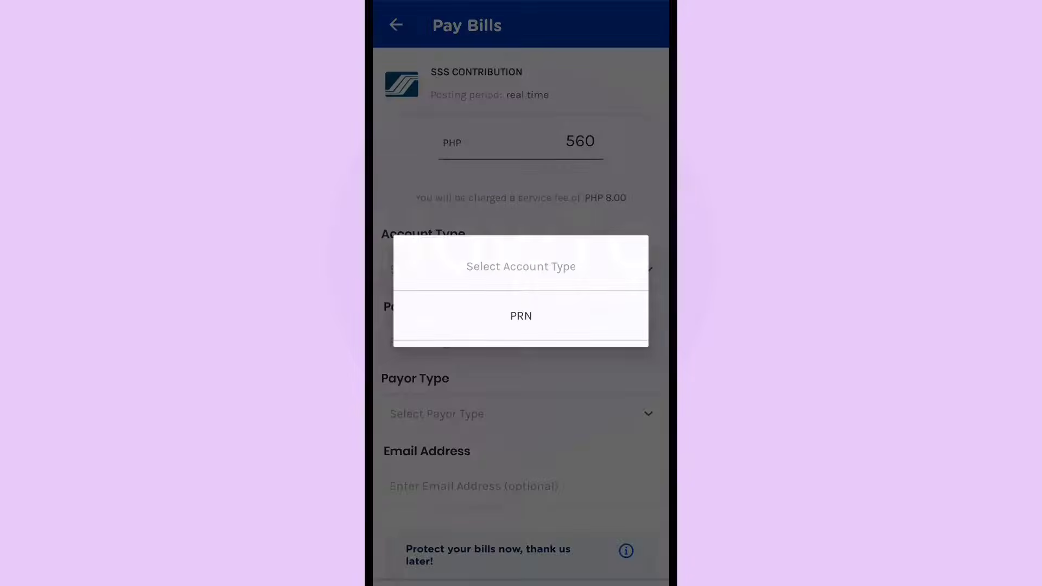
click(528, 317)
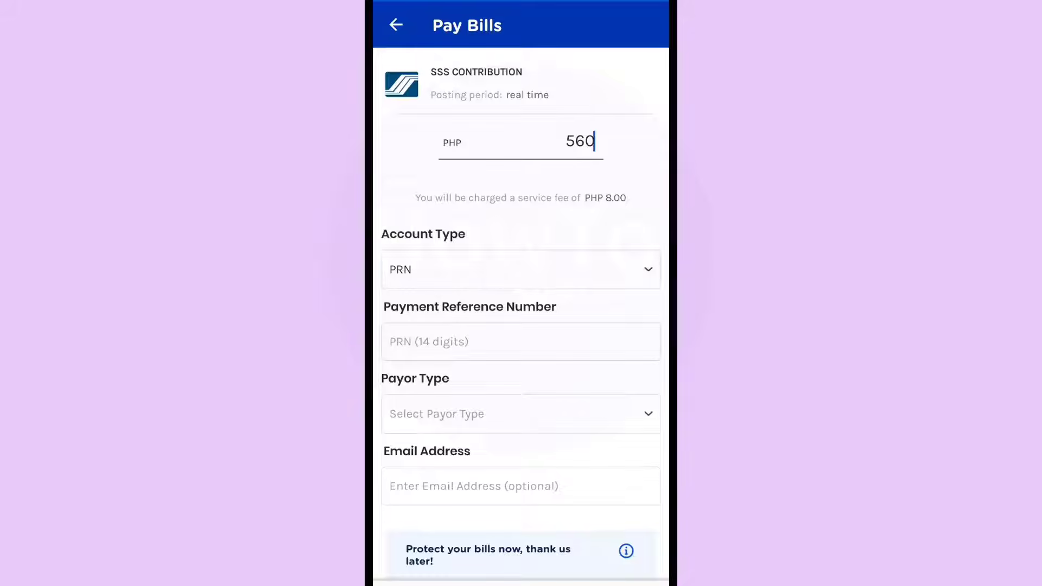
click(488, 344)
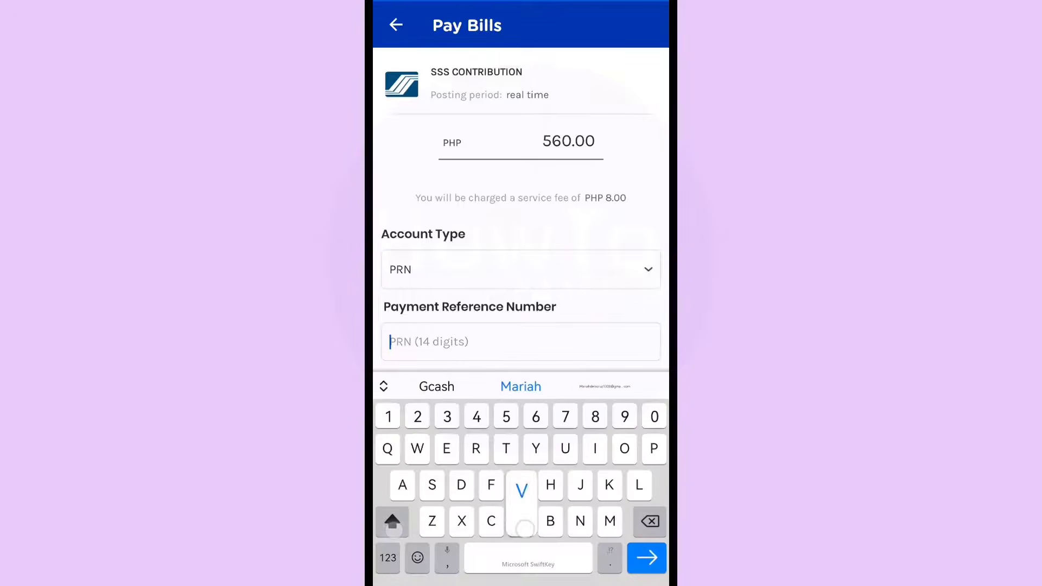
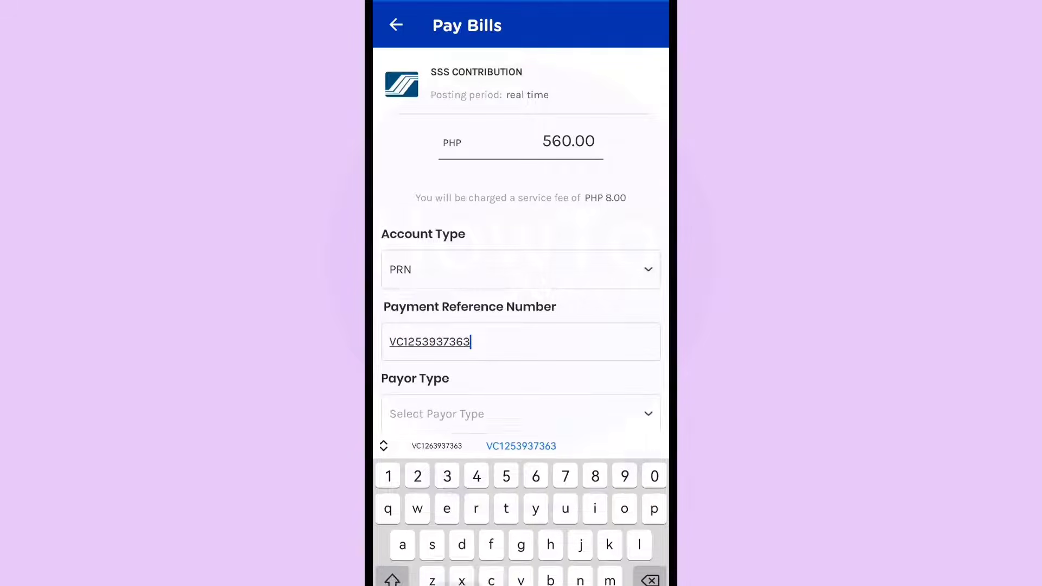
key(Escape)
Step: Set payor type to Voluntary - Contributions and begin entering the e-mail address
click(636, 413)
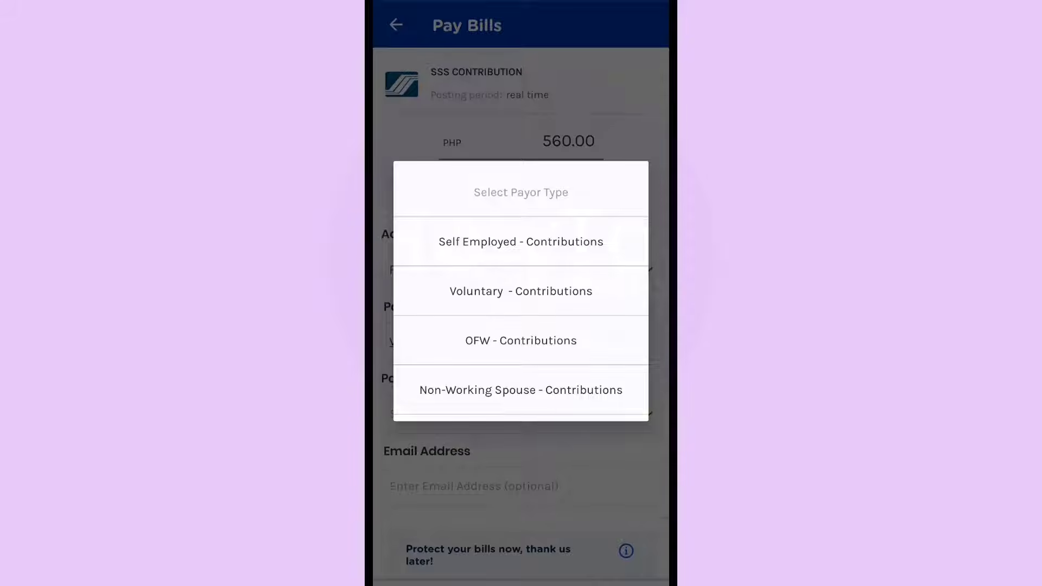
click(521, 291)
click(521, 291)
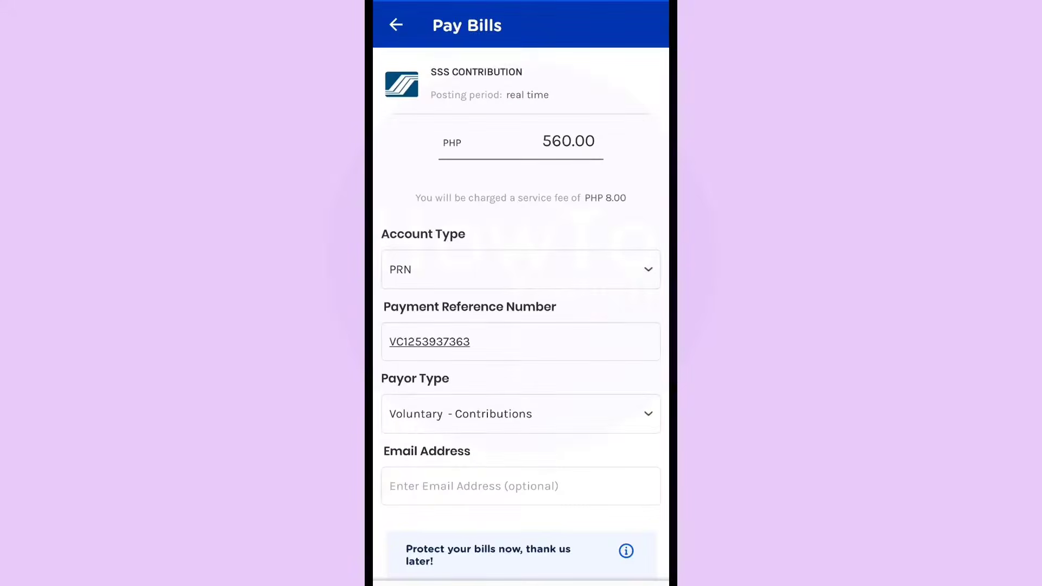
click(521, 486)
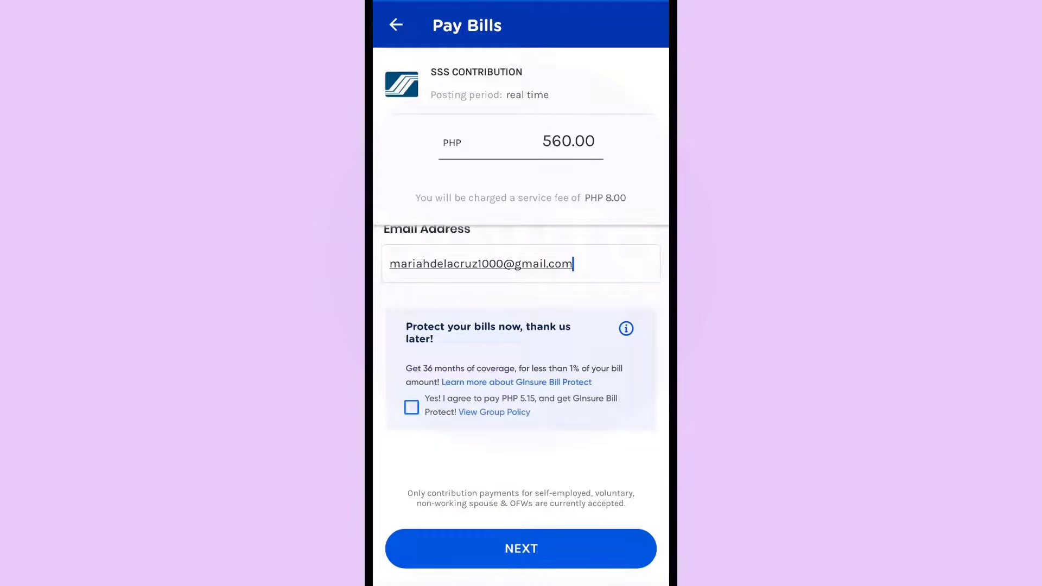
Step: Review the PHP 568.00 total (560.00 plus 8.00 fee) and confirm the GCash payment
click(537, 551)
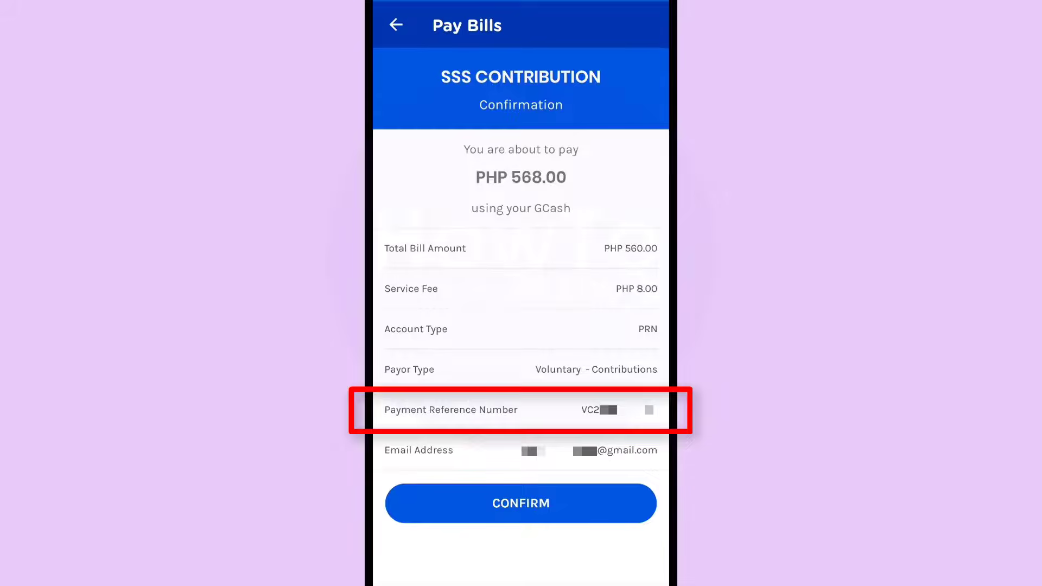
click(536, 504)
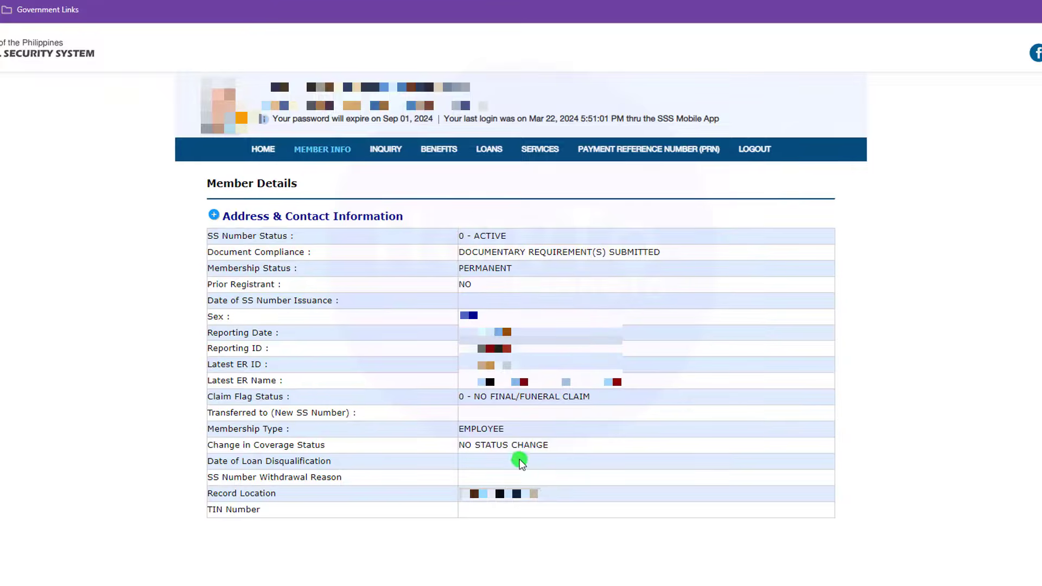
Step: Open INQUIRY > Contributions to see March 2024 posted at 560.00
mouse_move(385, 153)
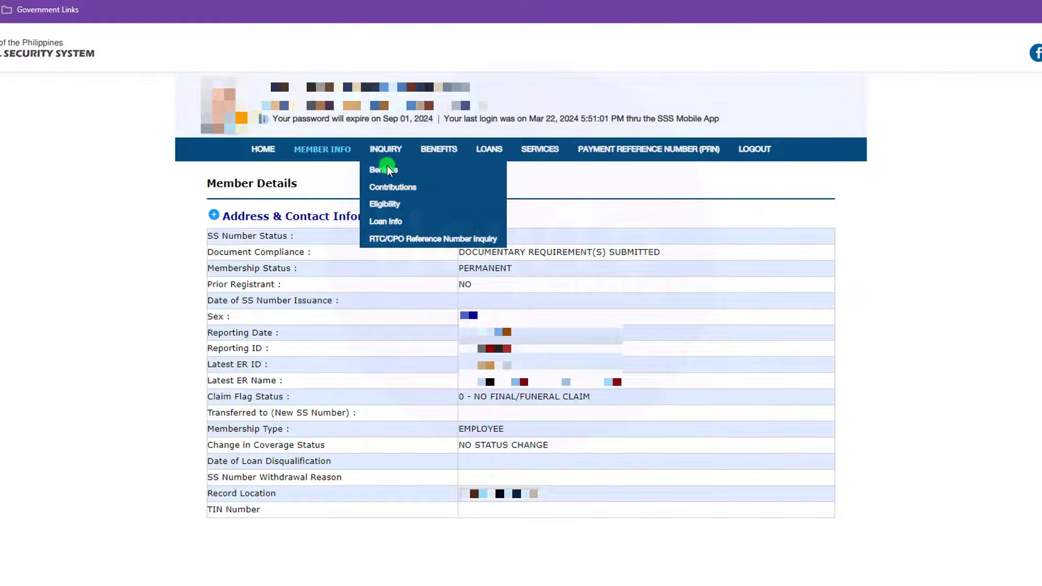
click(386, 190)
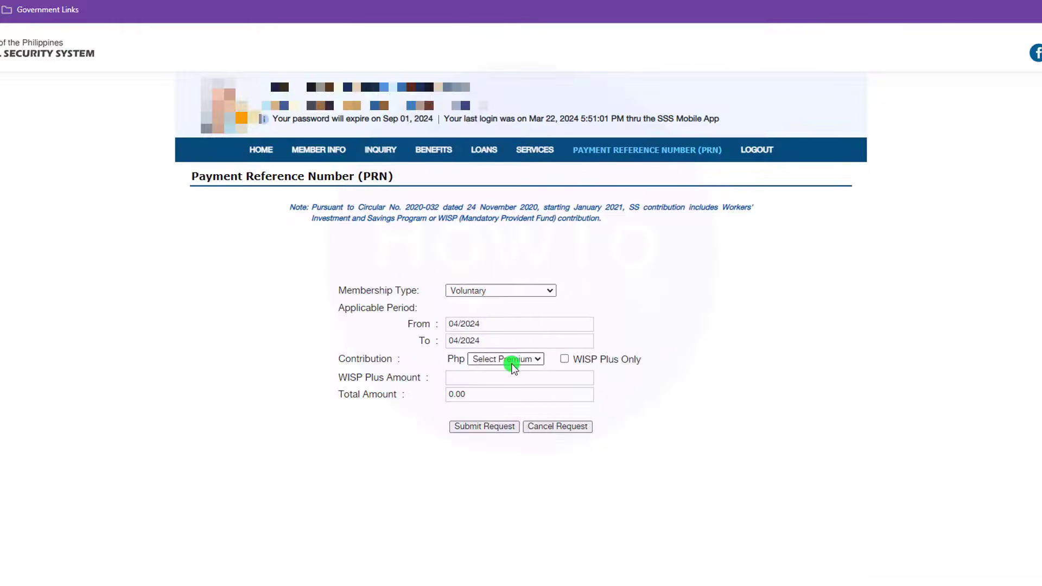
Step: Pick 2,100 from the Select Premium list for the April 2024 voluntary PRN, totalling 2,100.00
click(507, 359)
drag(539, 419, 548, 546)
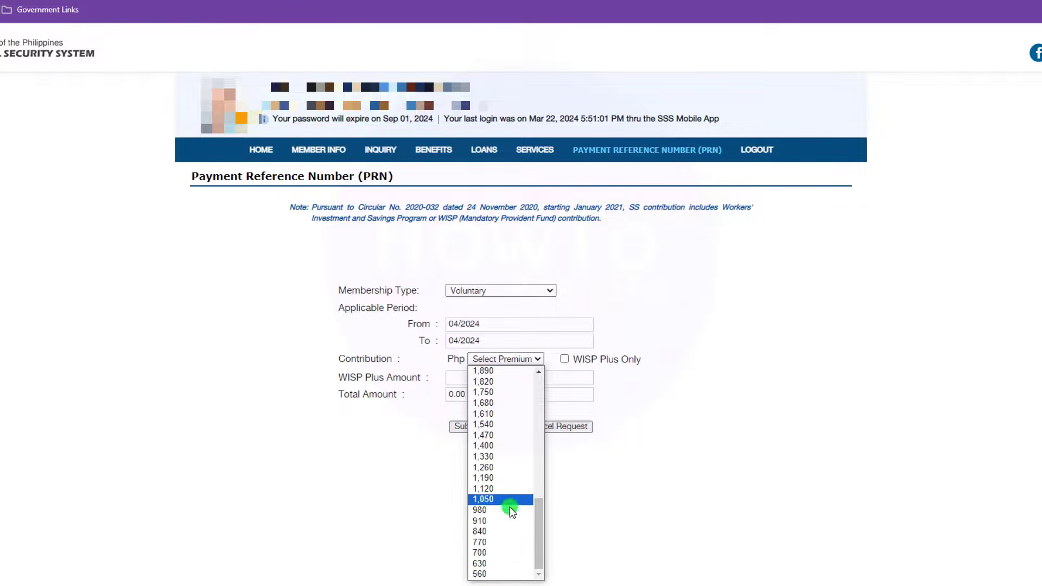
drag(538, 520, 536, 490)
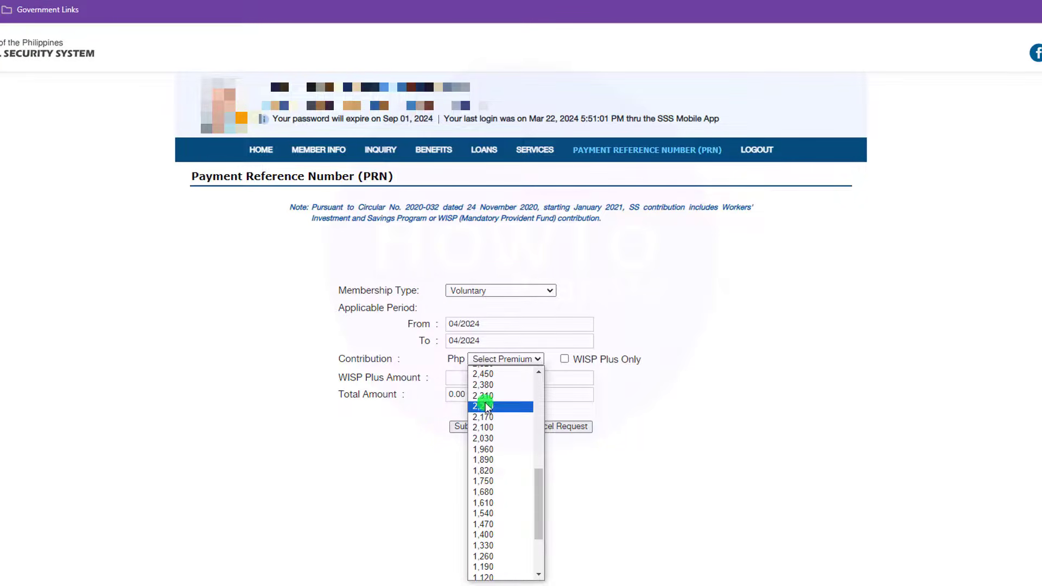
click(486, 428)
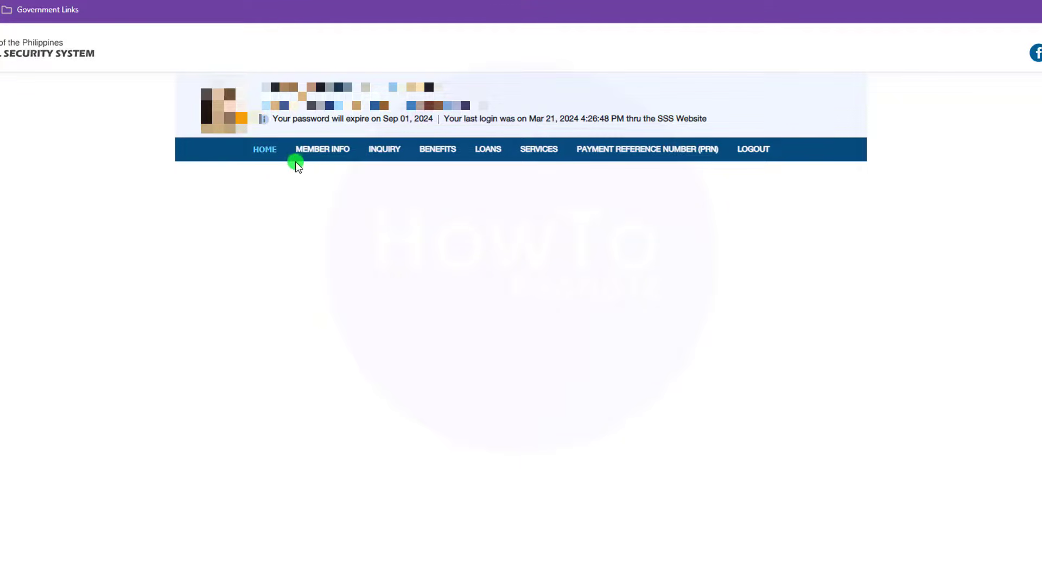
Step: Open MEMBER INFO > Member Details and highlight the Membership Type label and its VOLUNTARY value
mouse_move(315, 152)
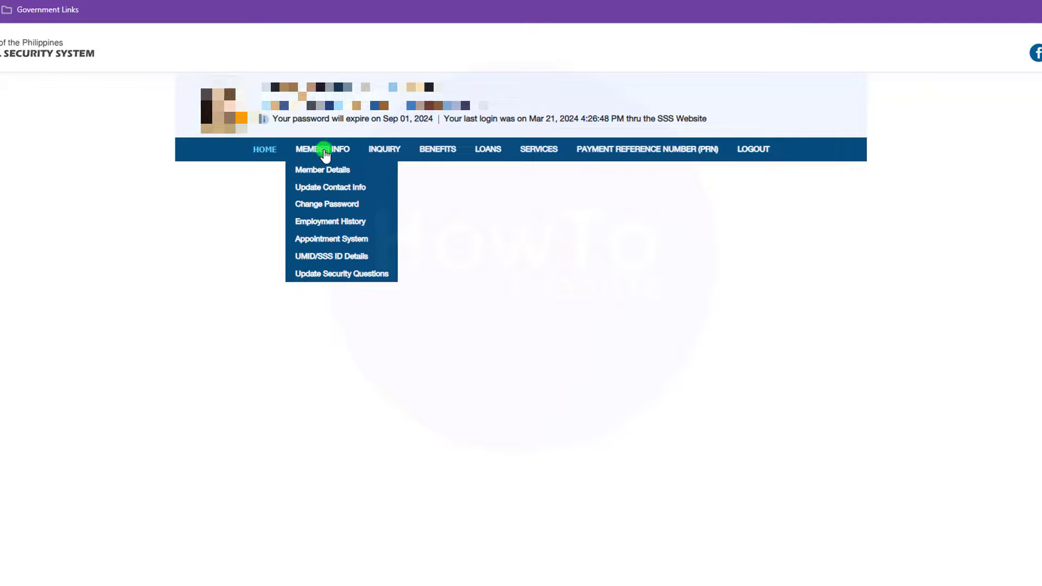
click(326, 171)
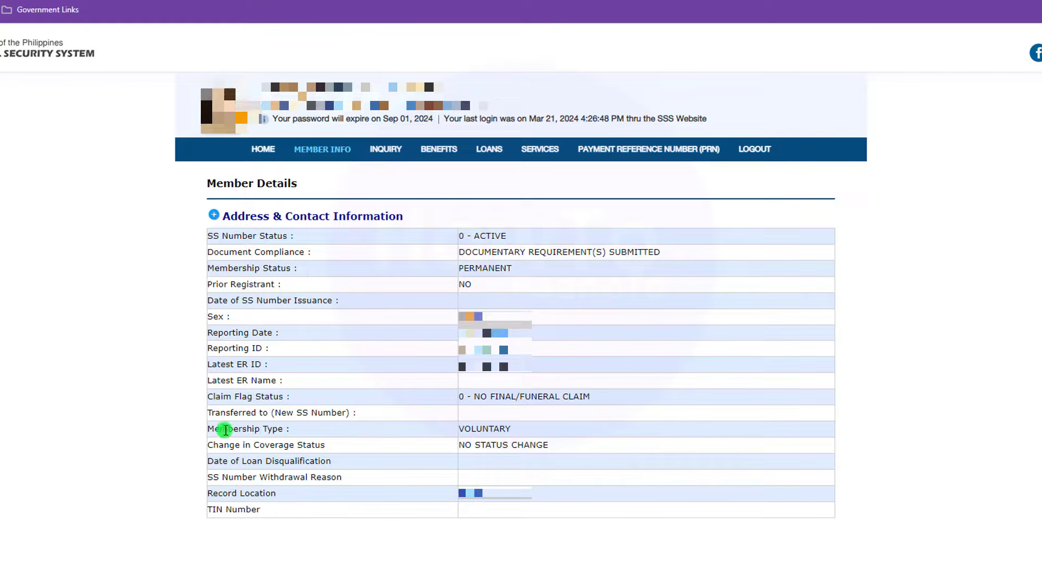
drag(227, 428, 298, 431)
drag(518, 430, 459, 432)
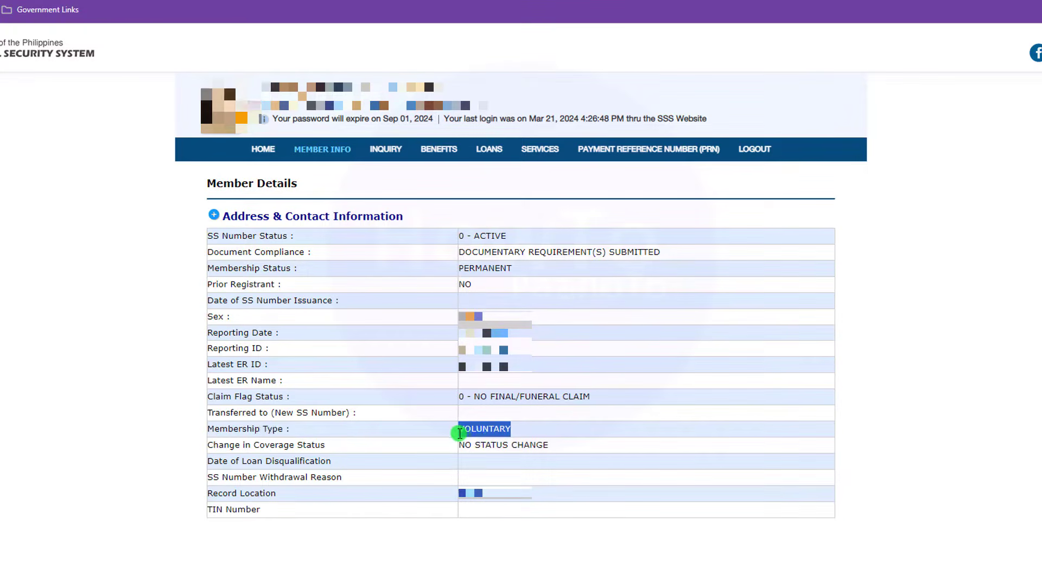